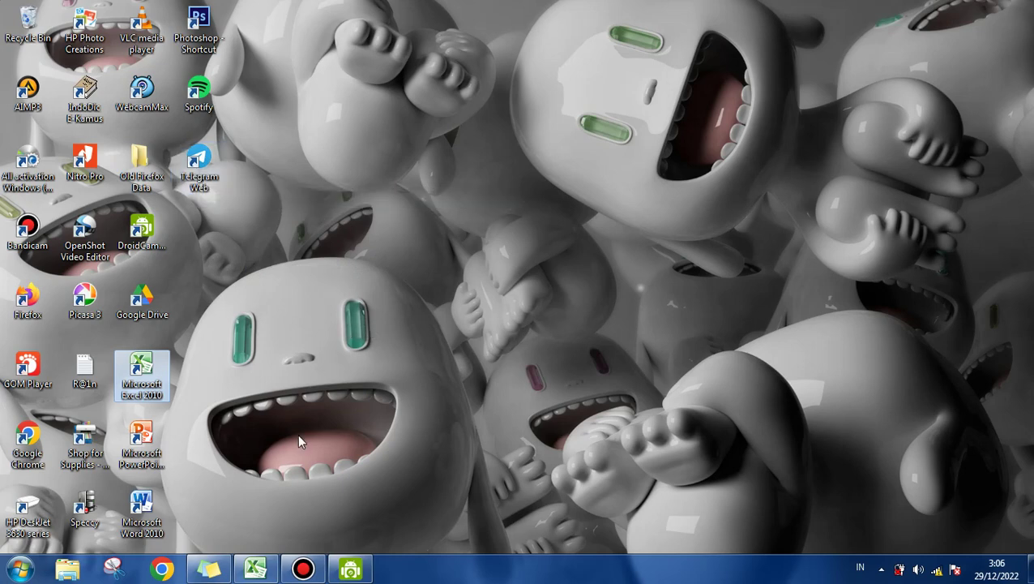
Step: Restore the fungsi workbook in Excel, showing the Gabung4 hotel guest report
{"action": "left_click", "coordinate": [256, 568]}
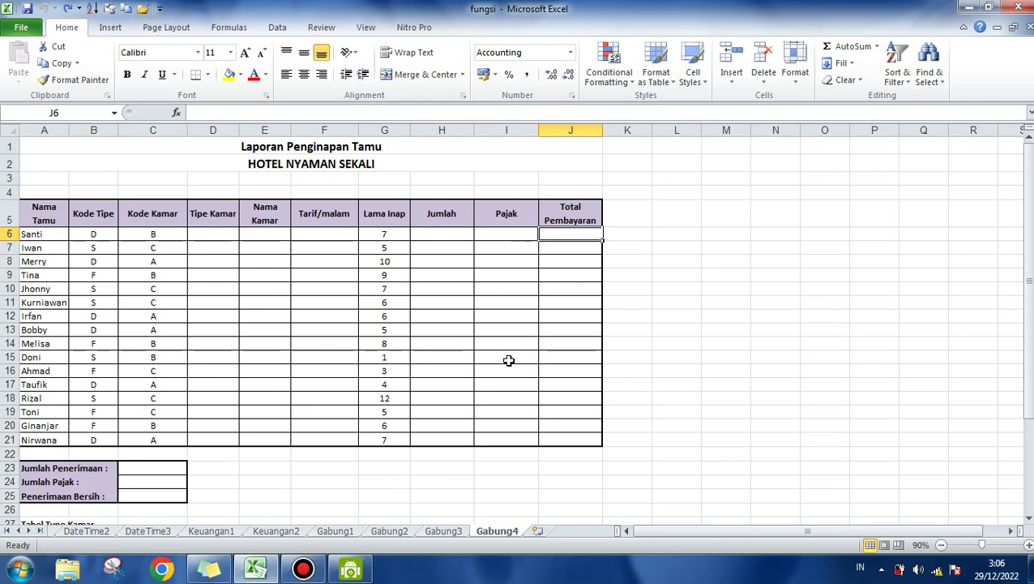
{"action": "left_click", "coordinate": [578, 175]}
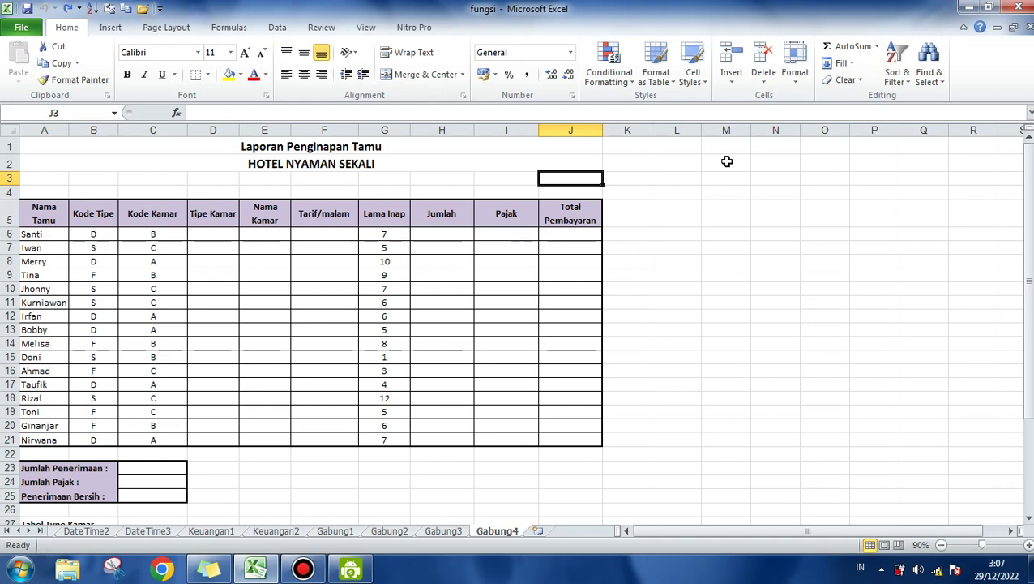
Step: Select cell H6 in the Jumlah column and show the Insert options for it
{"action": "left_click", "coordinate": [732, 81]}
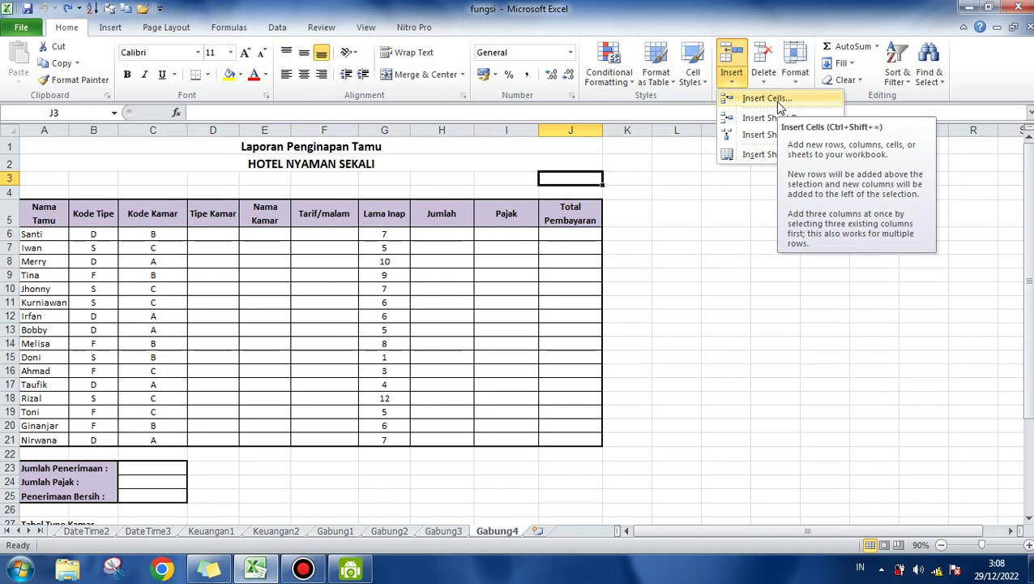
{"action": "left_click", "coordinate": [443, 232]}
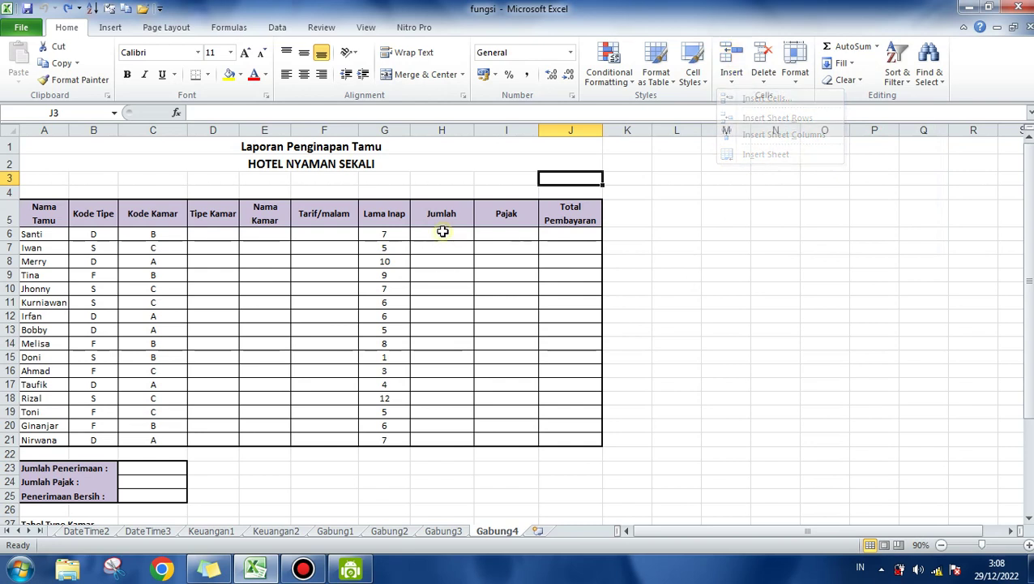
{"action": "left_click", "coordinate": [443, 231]}
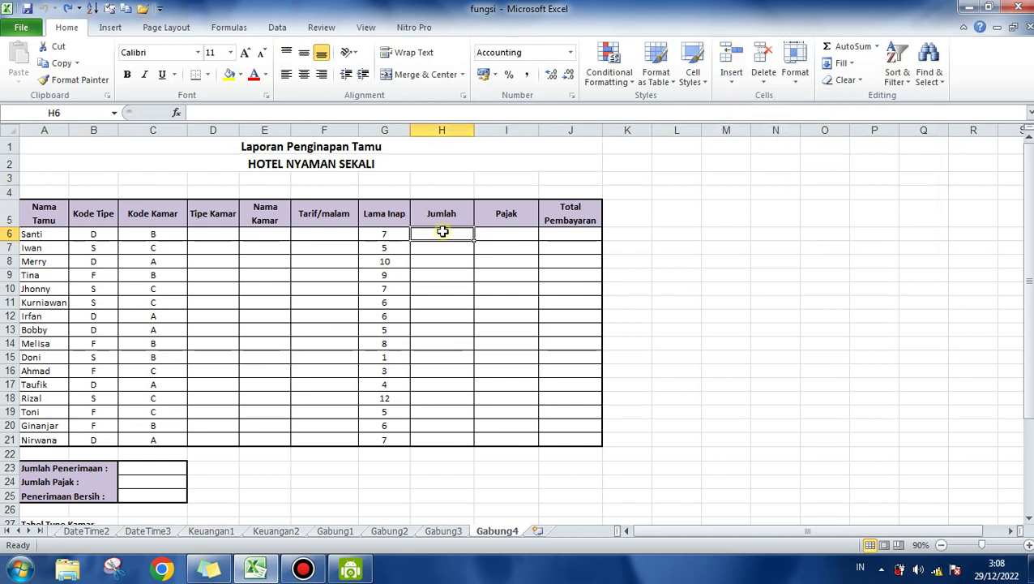
{"action": "left_click", "coordinate": [729, 81]}
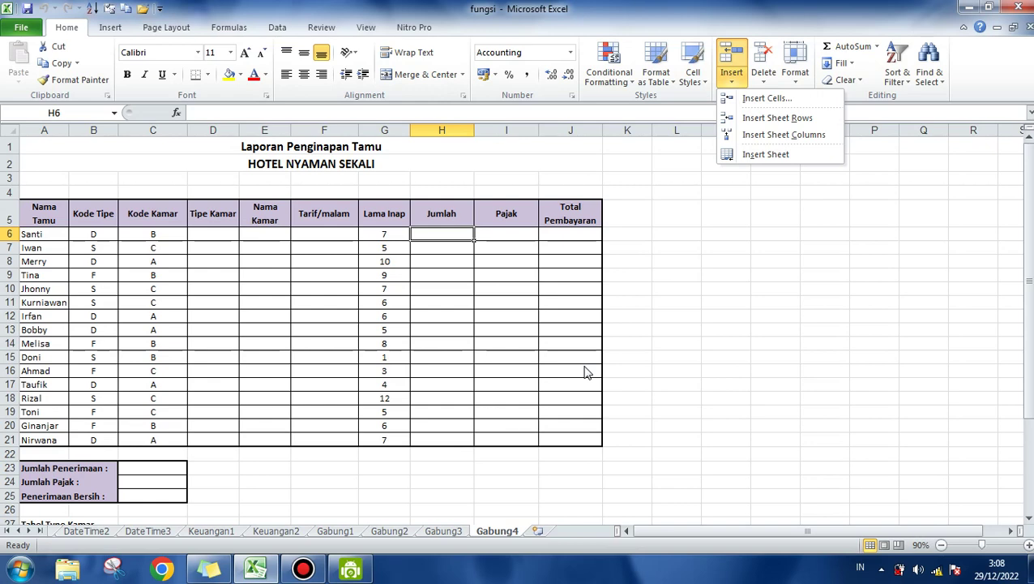
{"action": "left_click", "coordinate": [783, 103]}
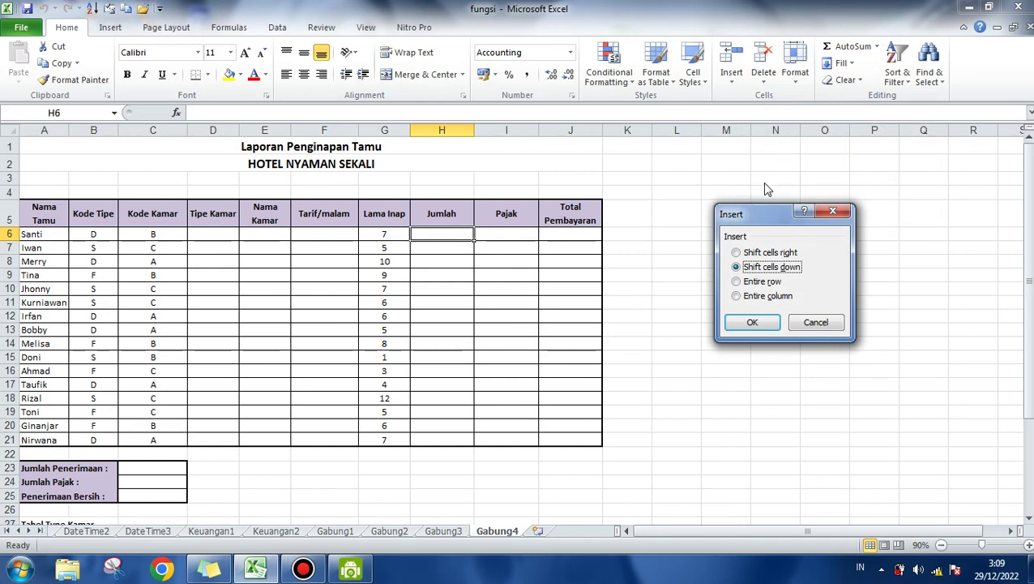
{"action": "left_click", "coordinate": [737, 253]}
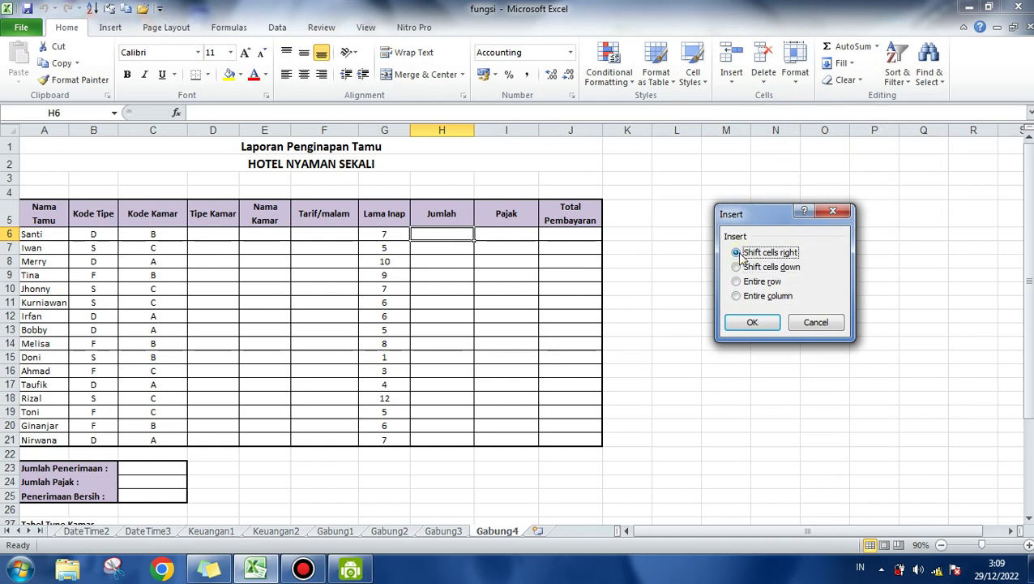
{"action": "left_click", "coordinate": [737, 267]}
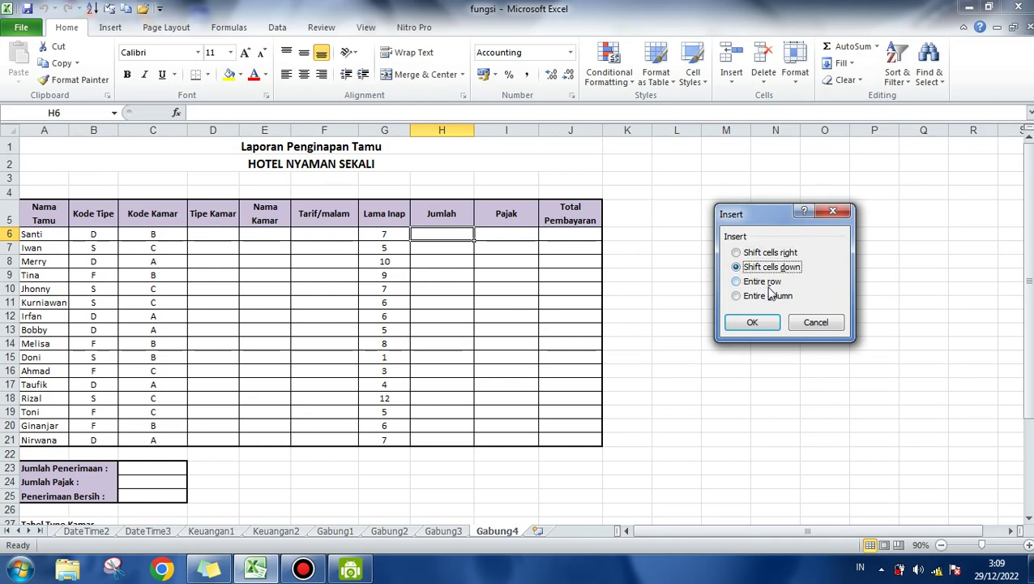
{"action": "left_click", "coordinate": [736, 281]}
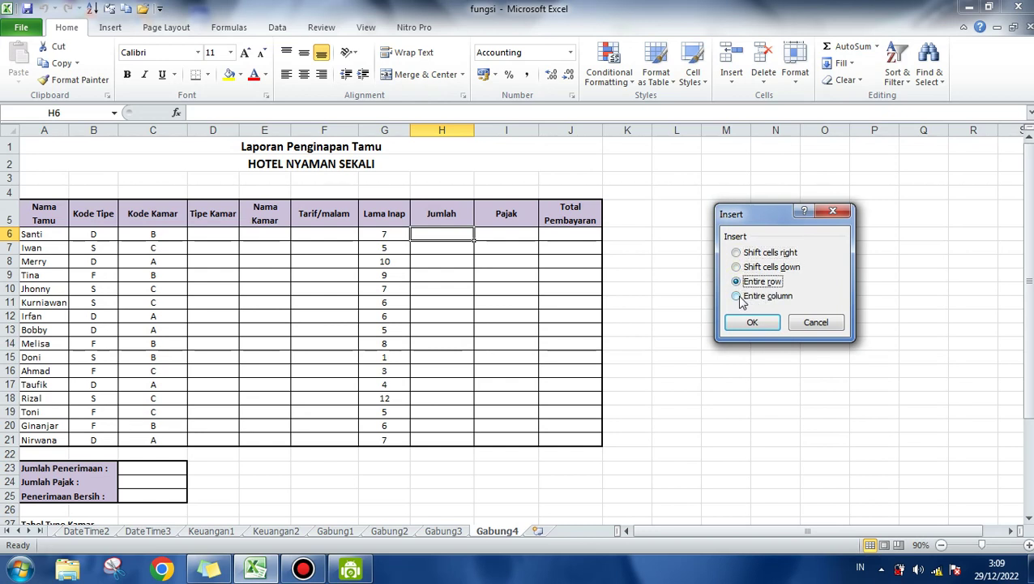
{"action": "left_click", "coordinate": [738, 297]}
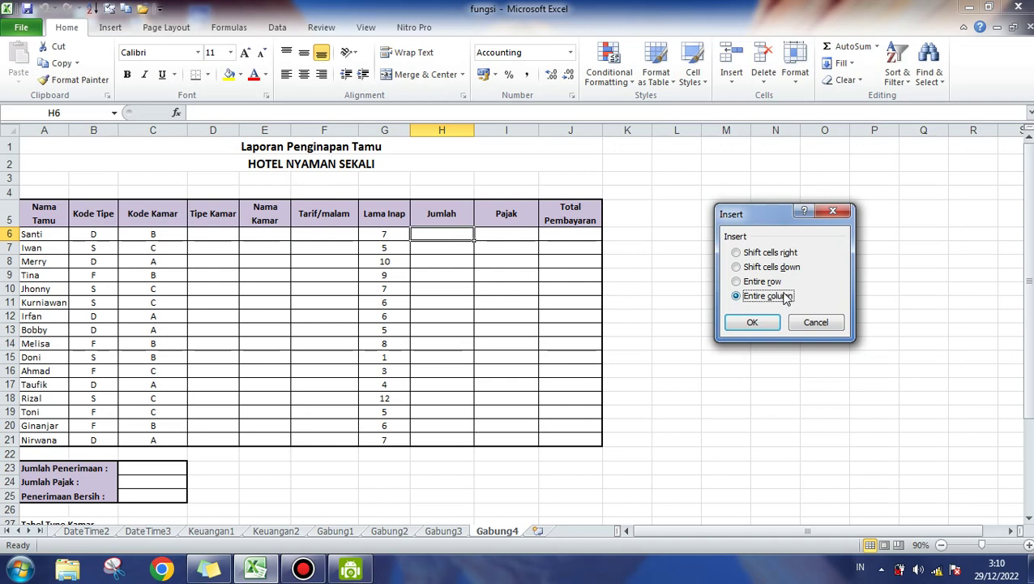
Step: Close the Insert dialog and try the Insert options on cell E7 without choosing
{"action": "left_click", "coordinate": [835, 212]}
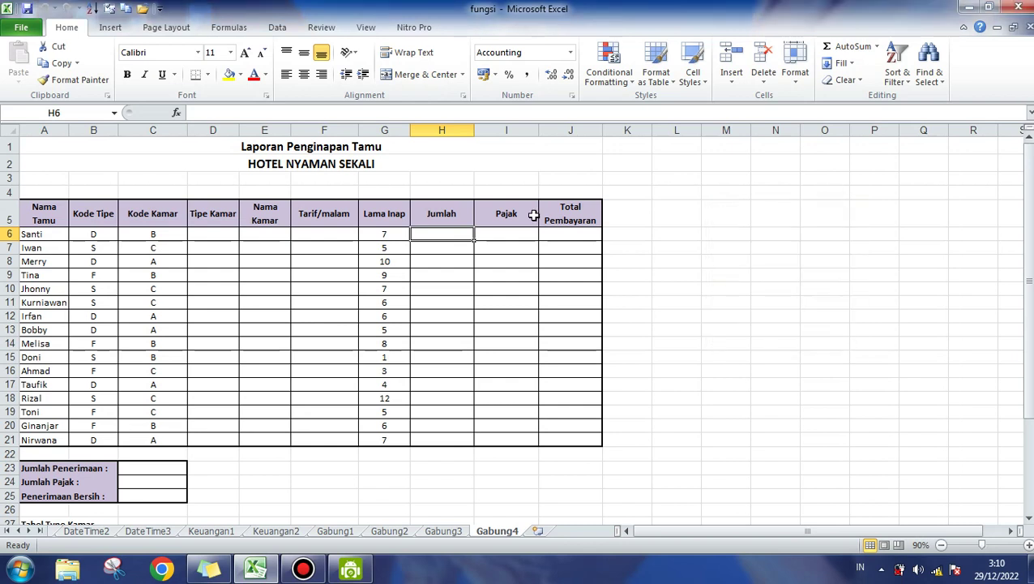
{"action": "left_click", "coordinate": [278, 246]}
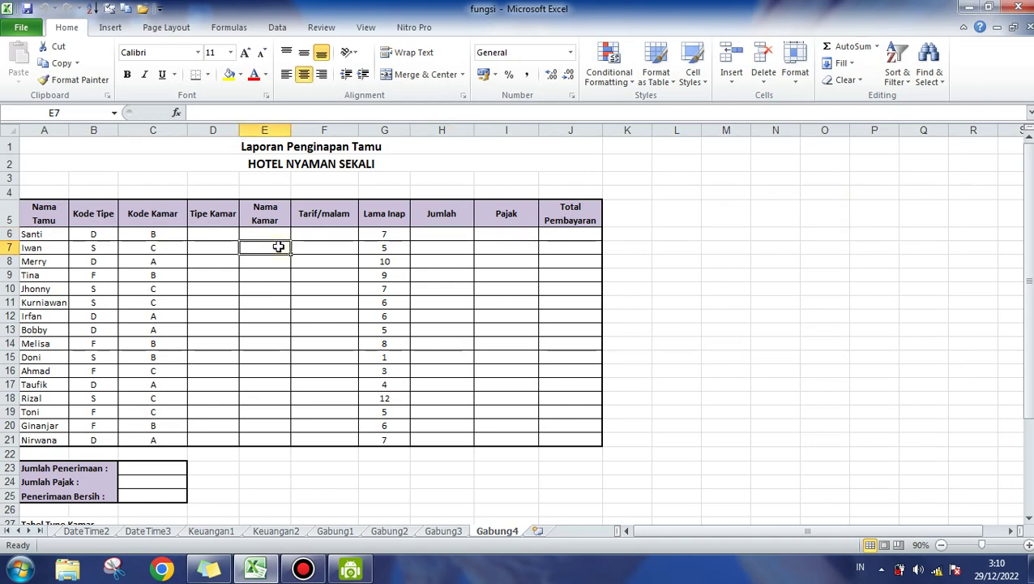
{"action": "left_click", "coordinate": [725, 85]}
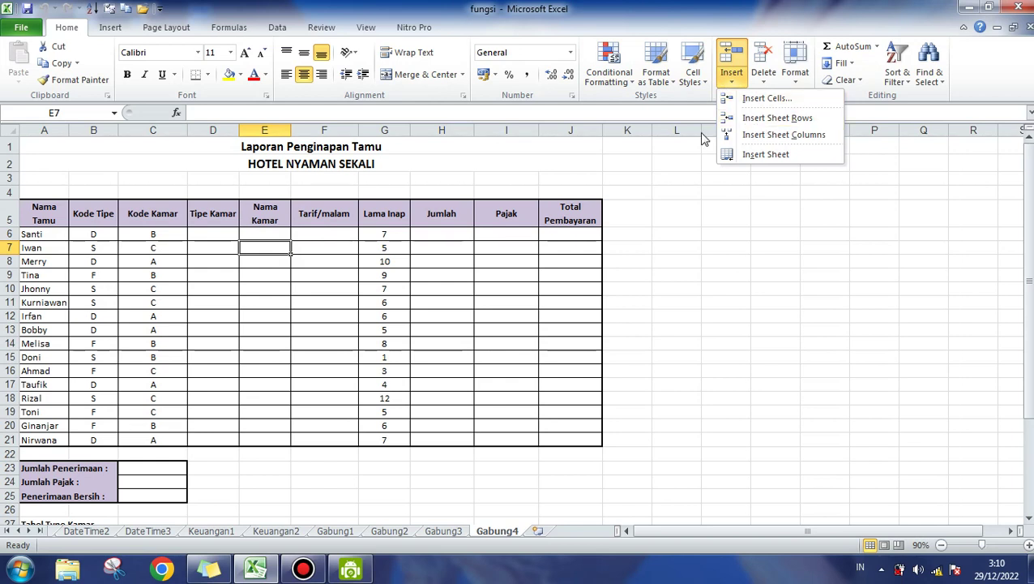
{"action": "left_click", "coordinate": [134, 195]}
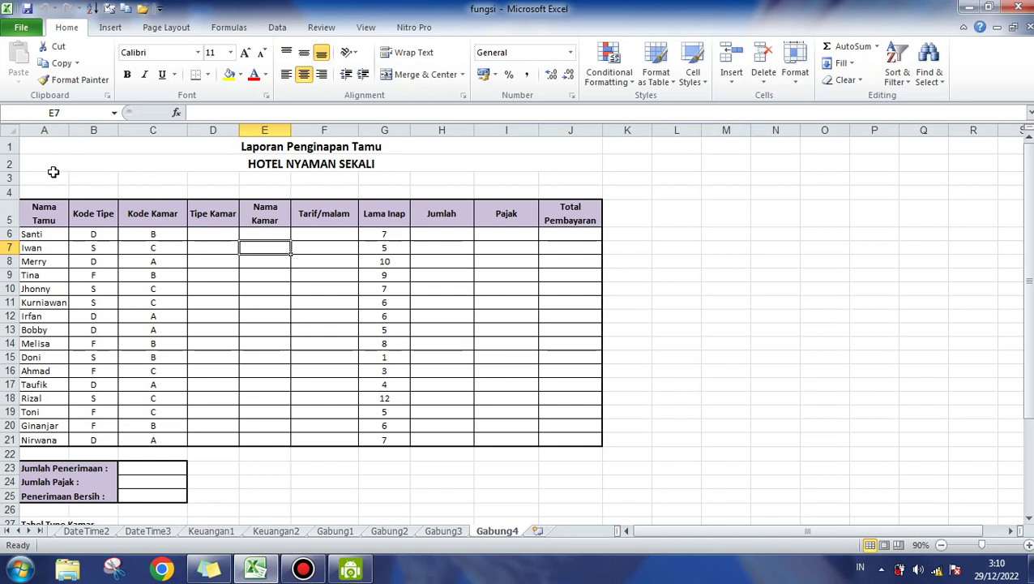
Step: Select the whole of row 6 and show its Insert options
{"action": "left_click", "coordinate": [12, 178]}
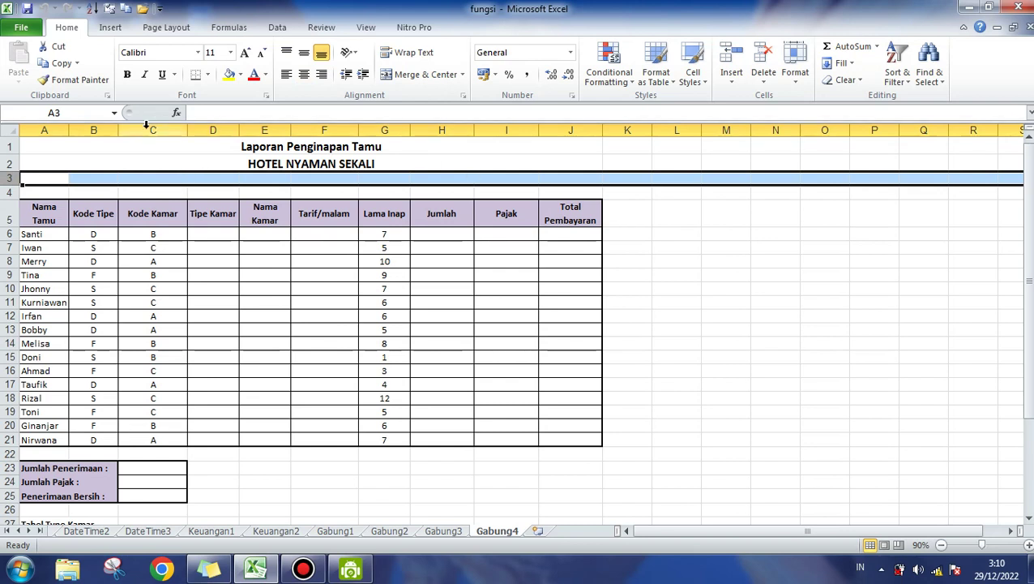
{"action": "left_click", "coordinate": [58, 128]}
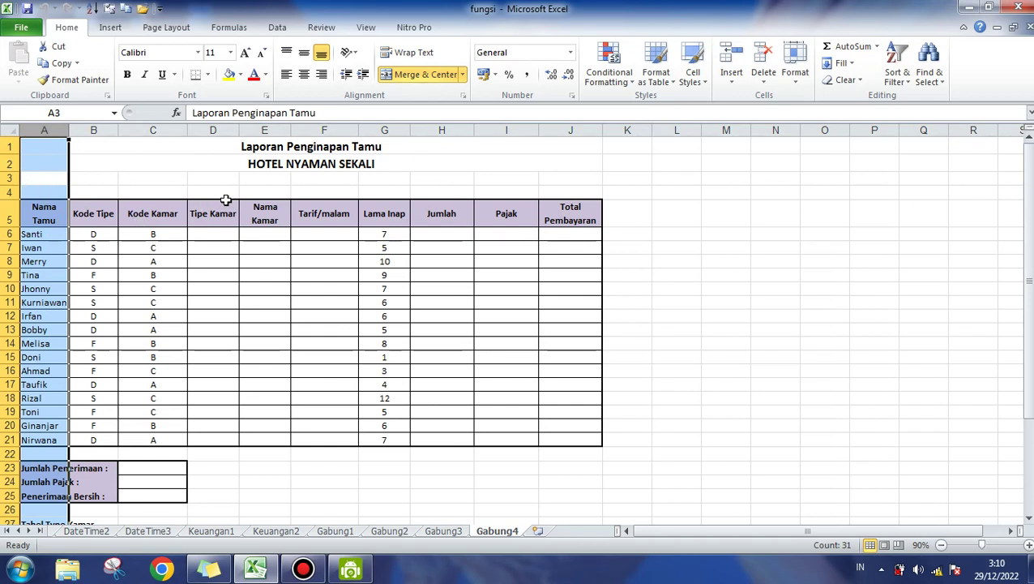
{"action": "left_click", "coordinate": [251, 174]}
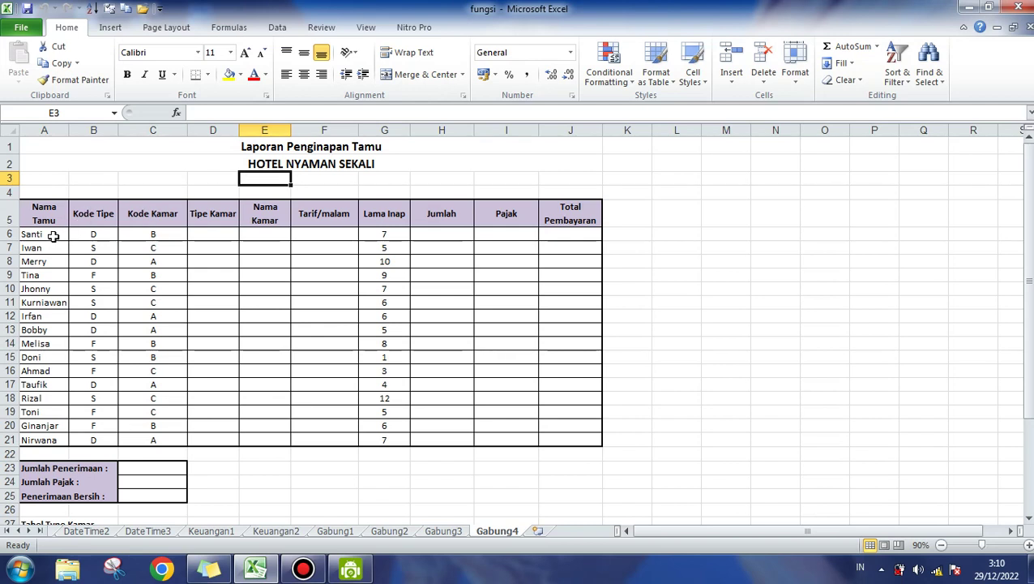
{"action": "left_click", "coordinate": [10, 233]}
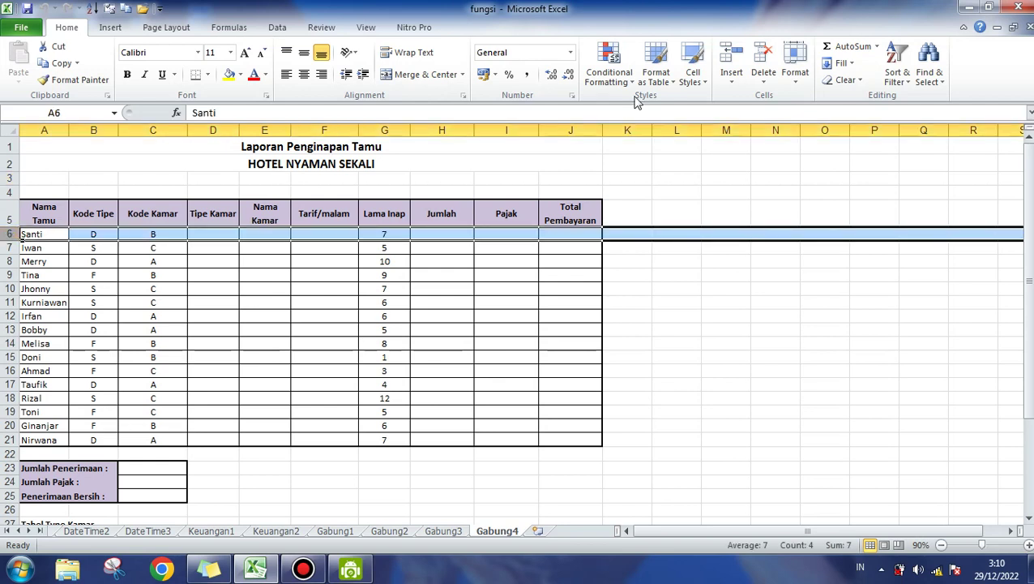
{"action": "left_click", "coordinate": [734, 82]}
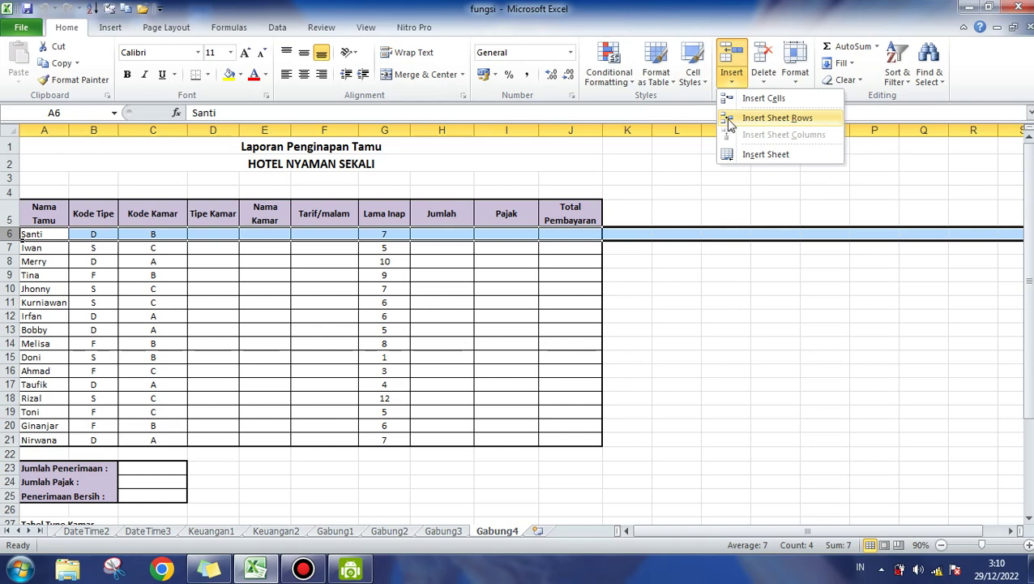
Step: Insert a blank sheet row 6 above the first guest, moving guests to rows 7–22
{"action": "left_click", "coordinate": [779, 119]}
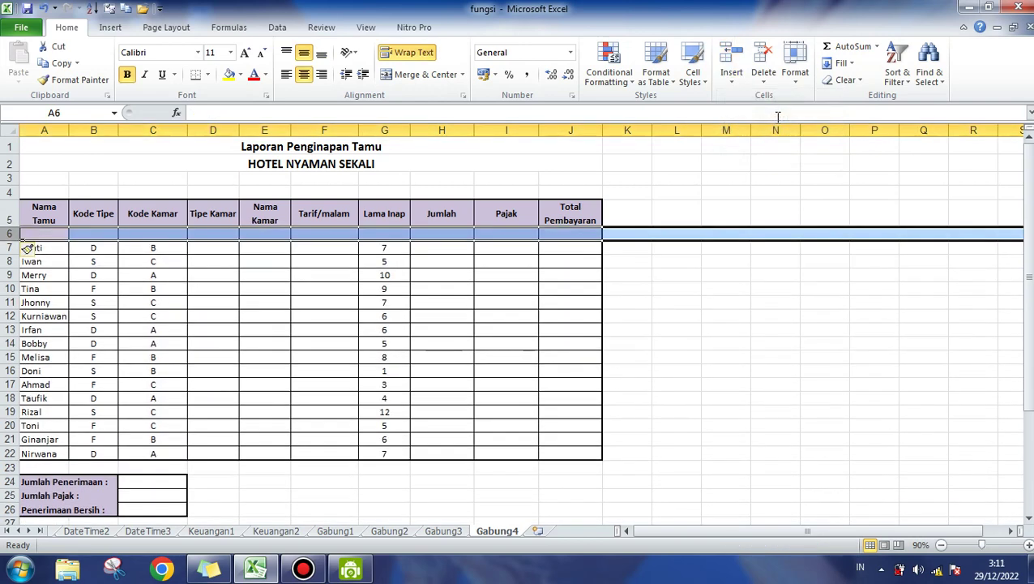
{"action": "left_click", "coordinate": [649, 354]}
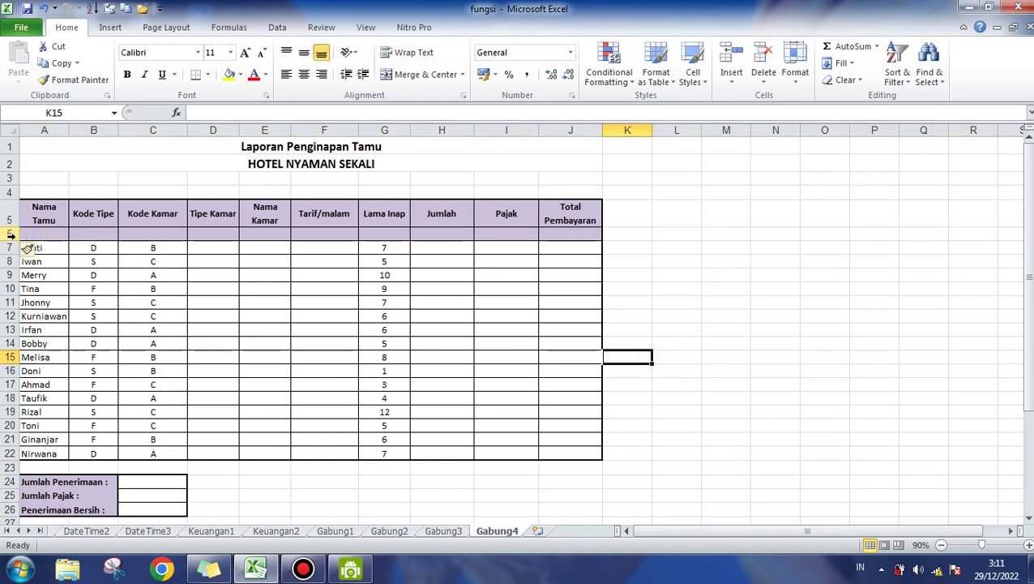
{"action": "left_click", "coordinate": [10, 233]}
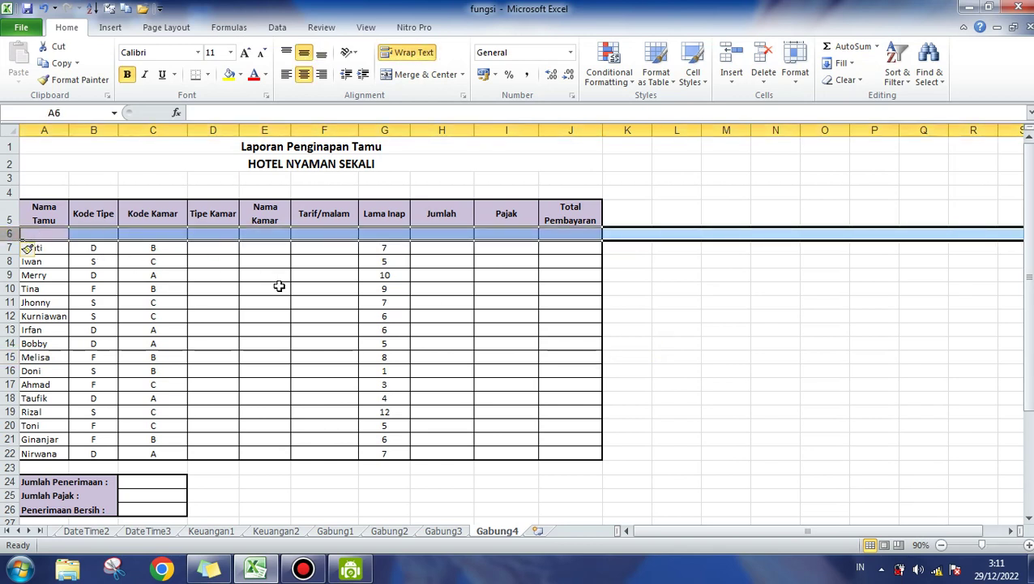
{"action": "left_click", "coordinate": [227, 274]}
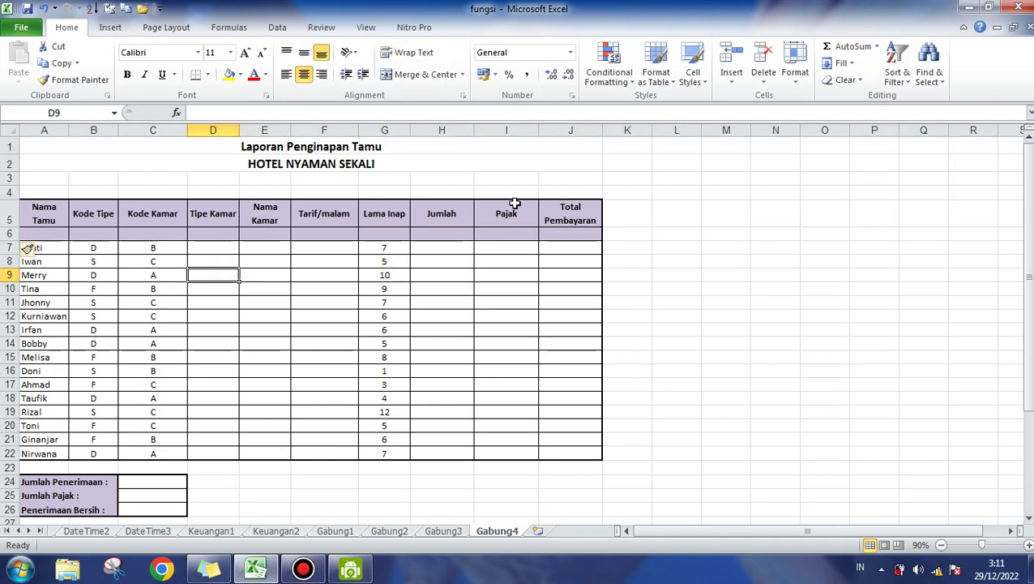
{"action": "left_click", "coordinate": [733, 81]}
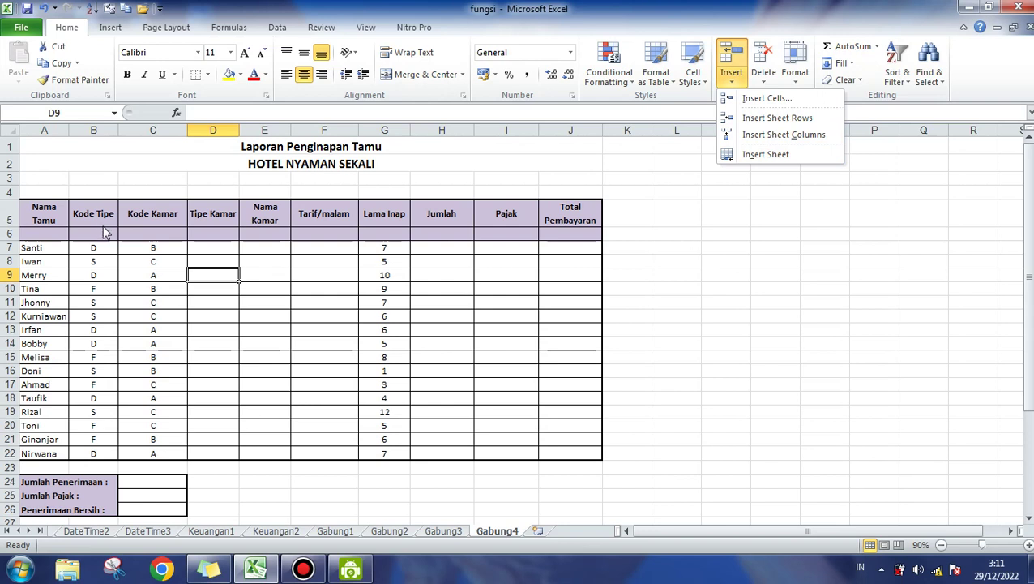
{"action": "left_click", "coordinate": [136, 259]}
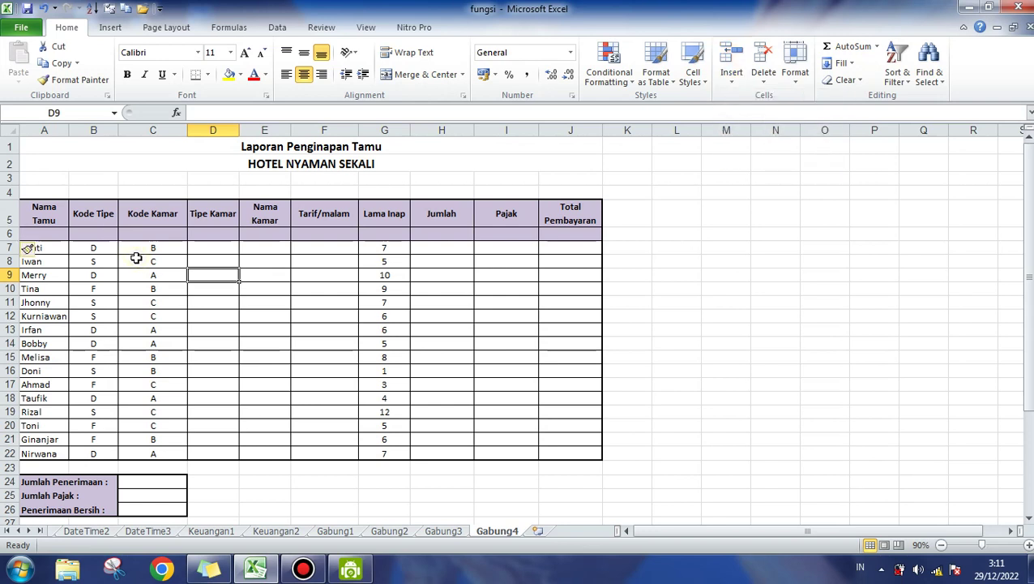
{"action": "left_click", "coordinate": [153, 130]}
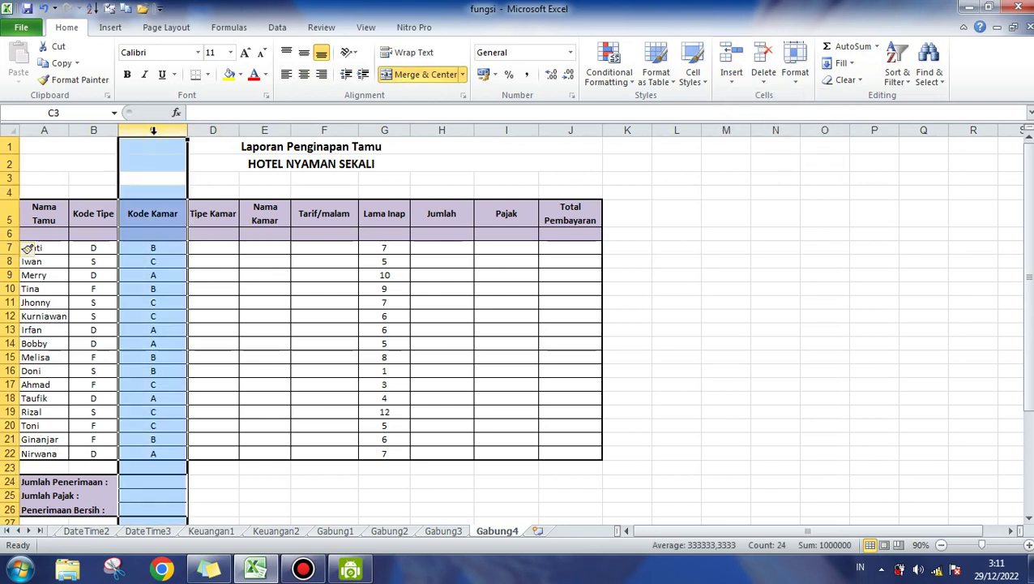
{"action": "left_click", "coordinate": [230, 286]}
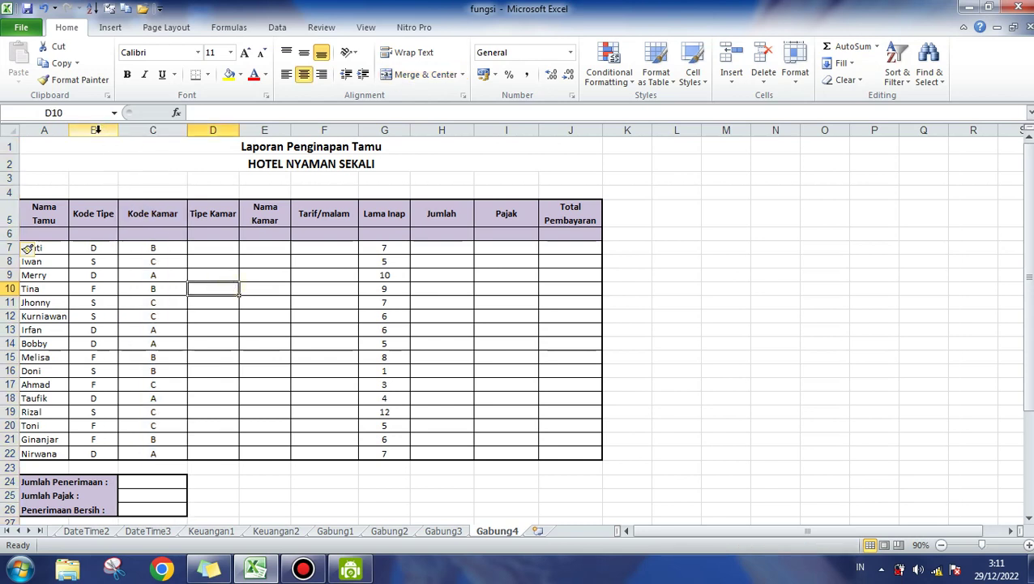
{"action": "left_click", "coordinate": [96, 129]}
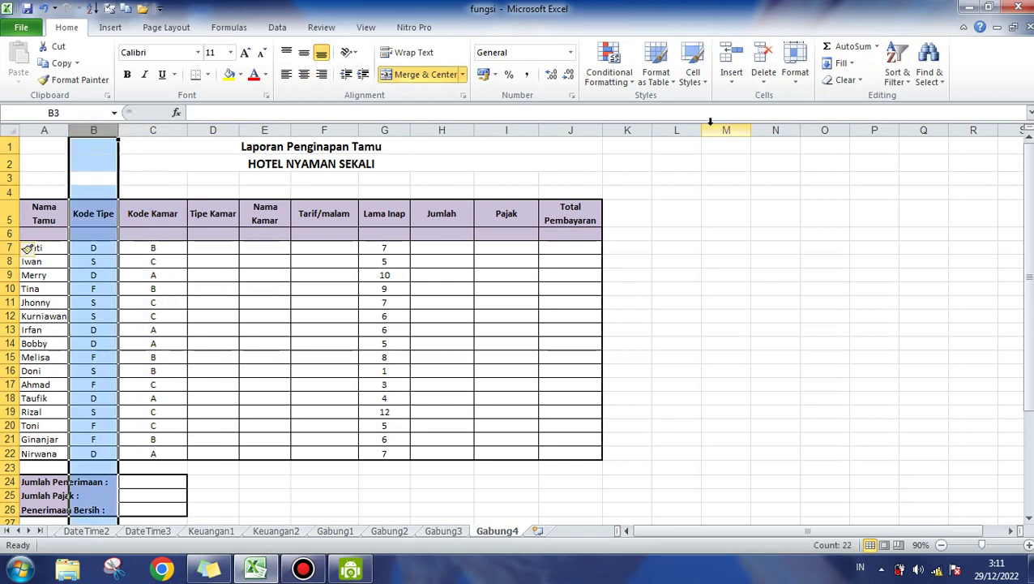
{"action": "left_click", "coordinate": [736, 83]}
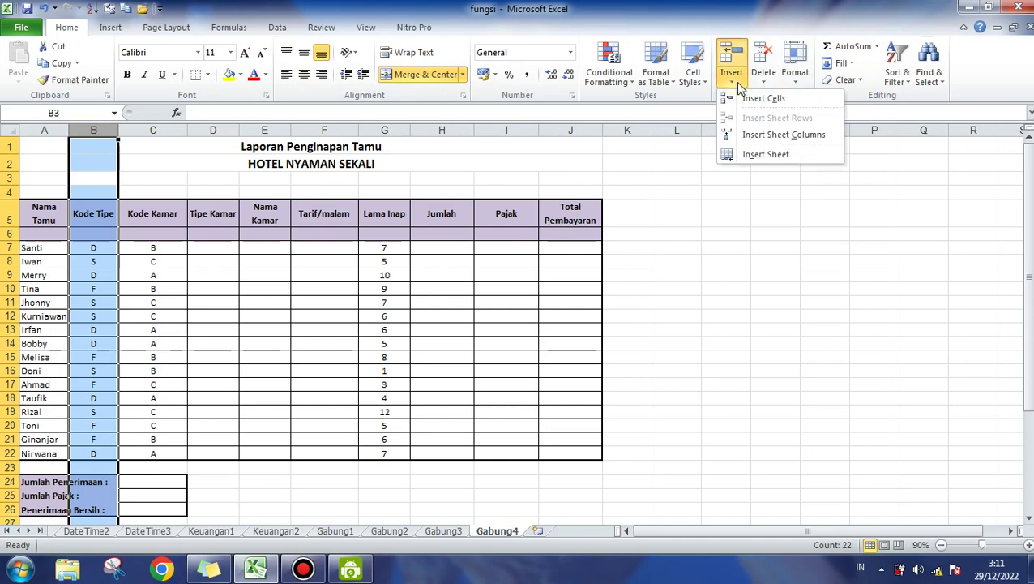
{"action": "left_click", "coordinate": [796, 137]}
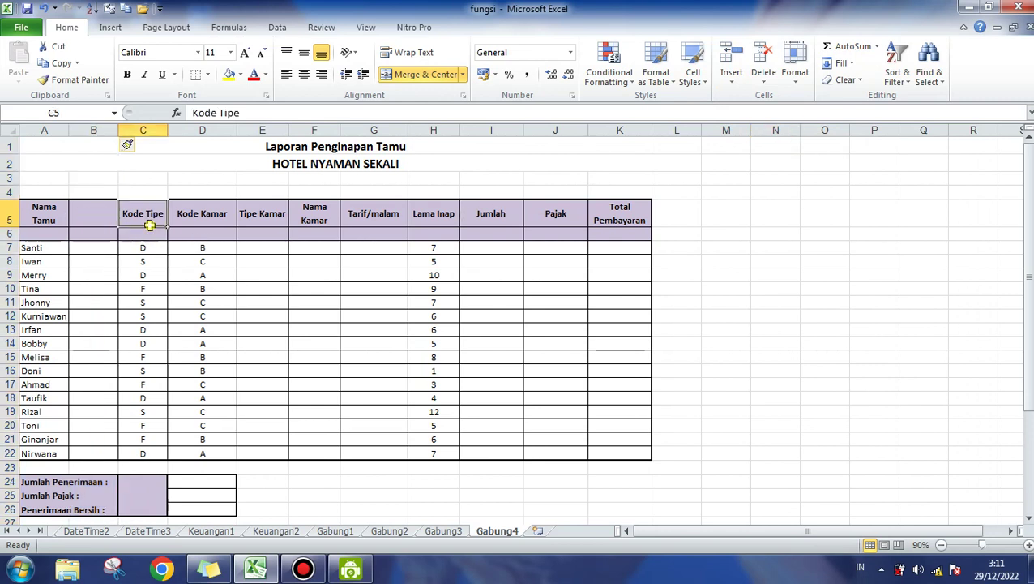
{"action": "left_click", "coordinate": [145, 221]}
{"action": "left_click", "coordinate": [102, 128]}
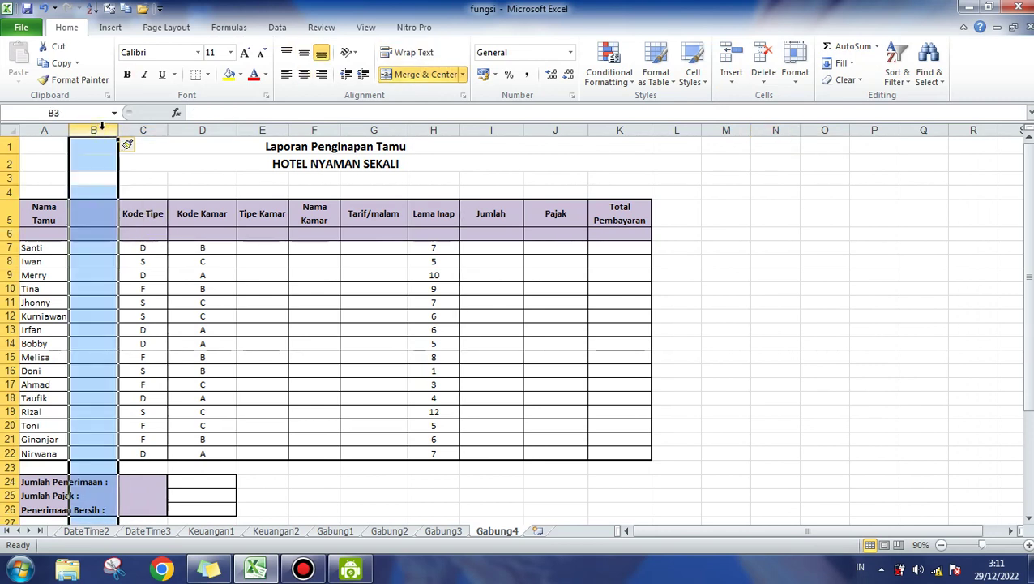
{"action": "left_click", "coordinate": [8, 232]}
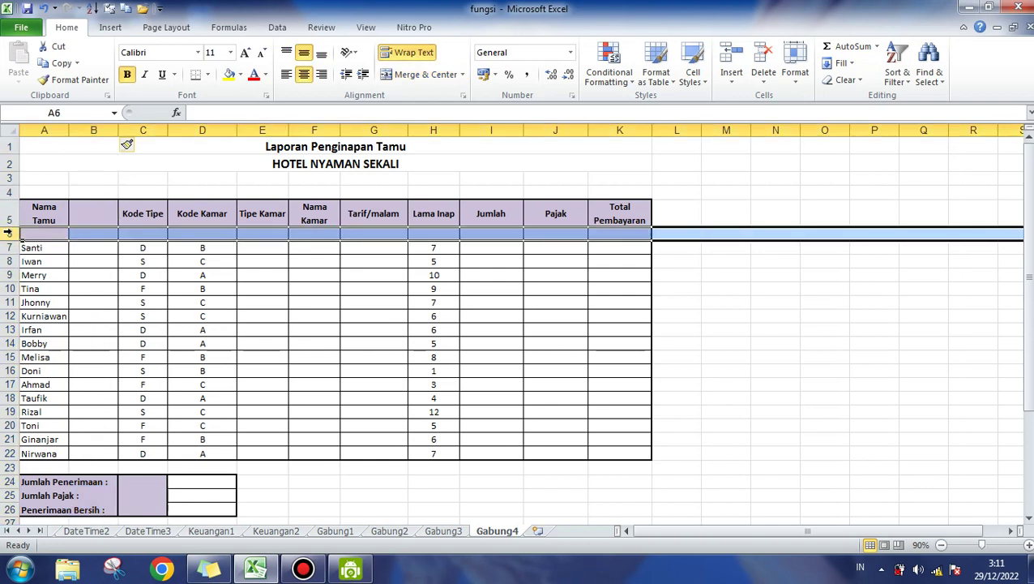
{"action": "left_click", "coordinate": [93, 130]}
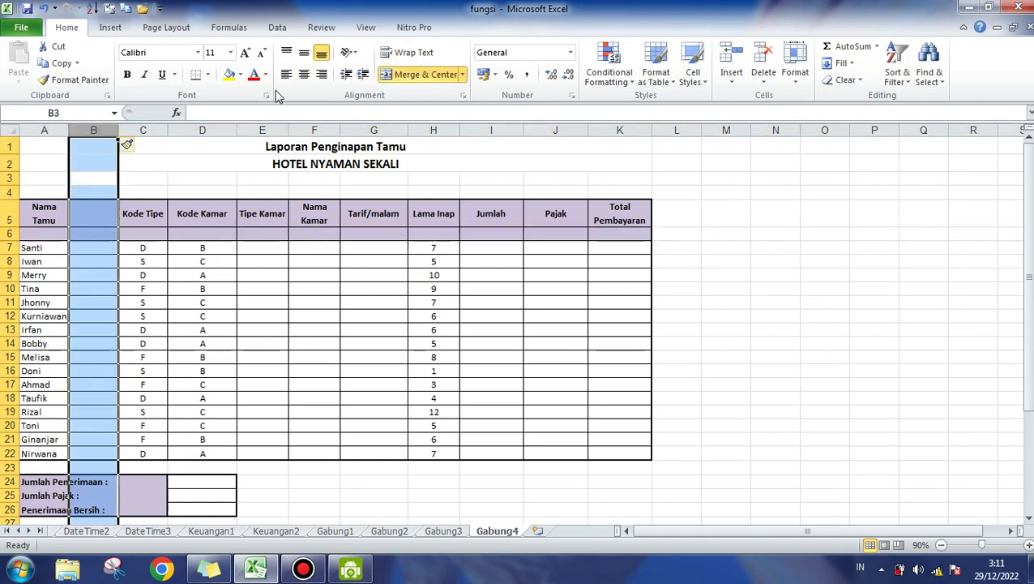
{"action": "left_click", "coordinate": [735, 81]}
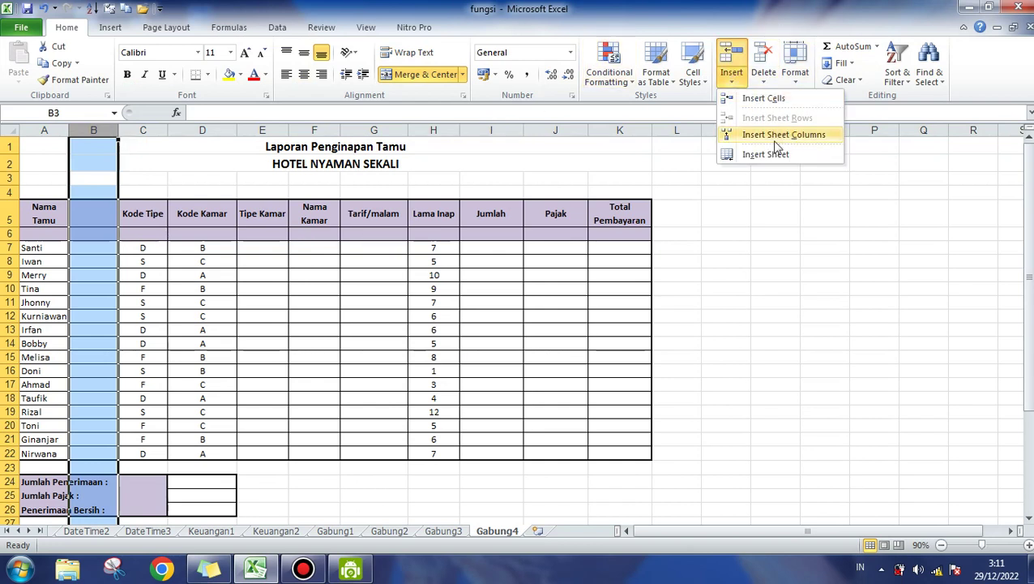
{"action": "left_click", "coordinate": [7, 234]}
{"action": "left_click", "coordinate": [6, 233]}
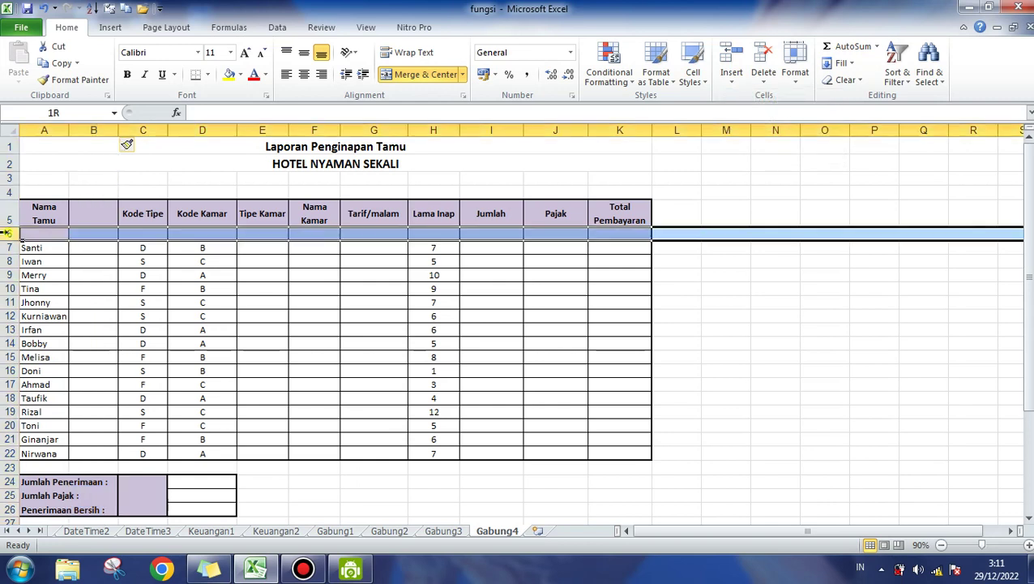
{"action": "left_click", "coordinate": [732, 80]}
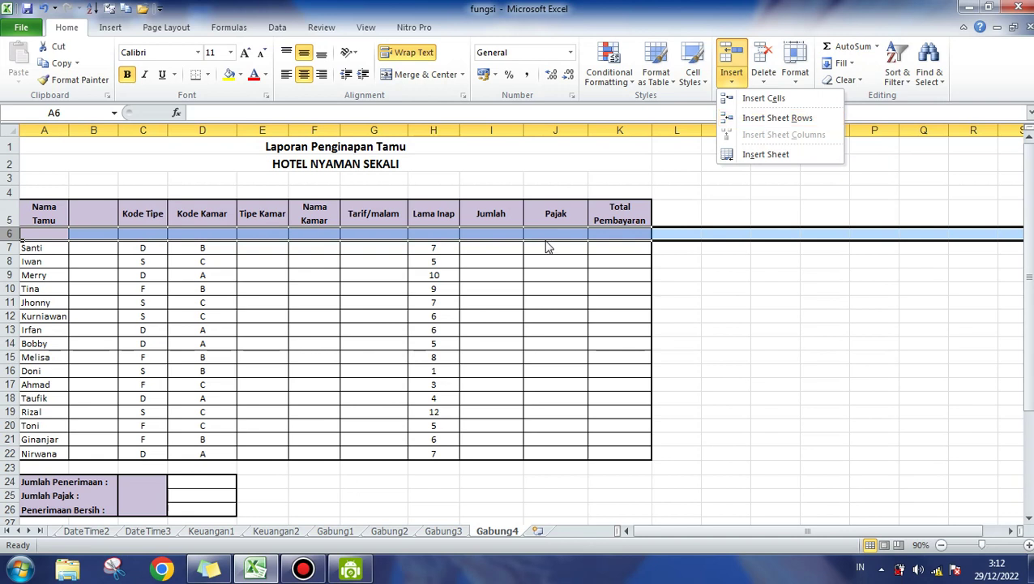
{"action": "left_click", "coordinate": [314, 297]}
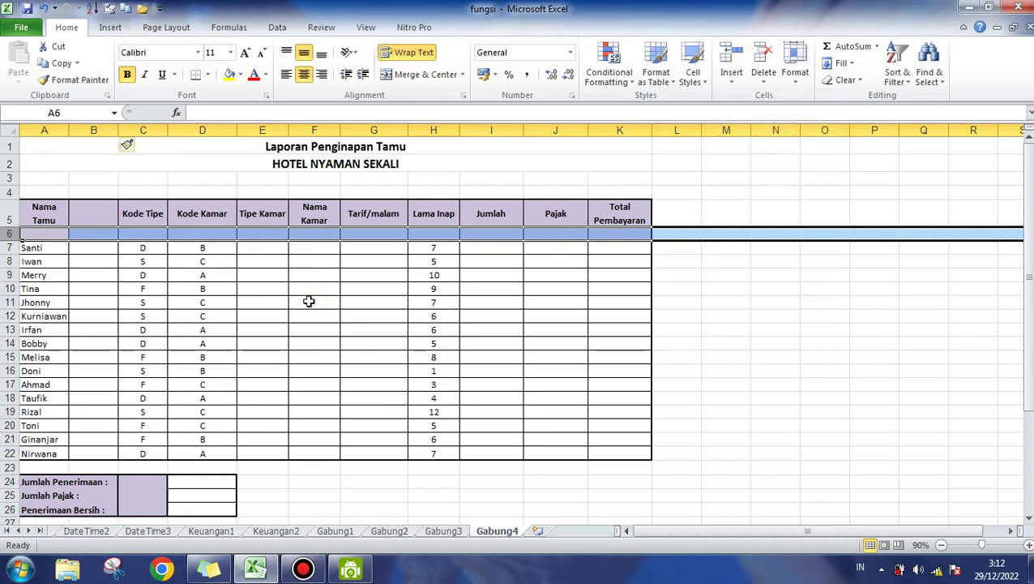
{"action": "left_click", "coordinate": [344, 260]}
{"action": "left_click", "coordinate": [739, 86]}
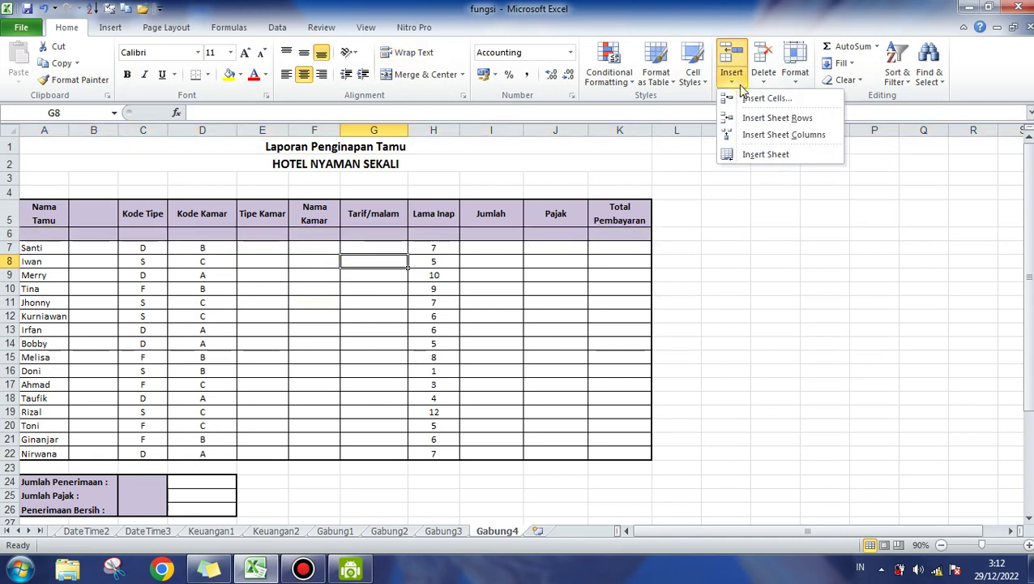
{"action": "left_click", "coordinate": [758, 100]}
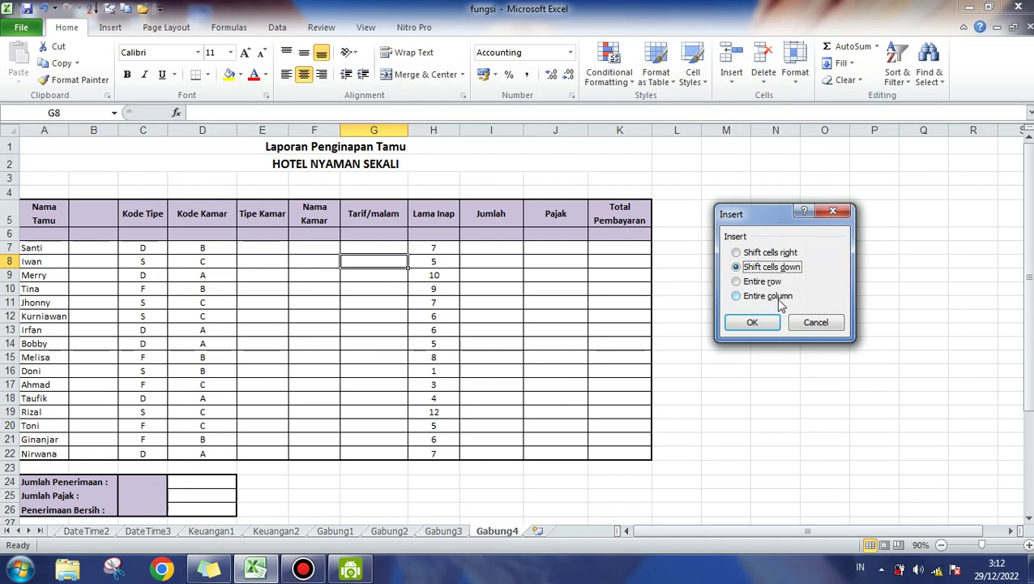
{"action": "left_click", "coordinate": [833, 211]}
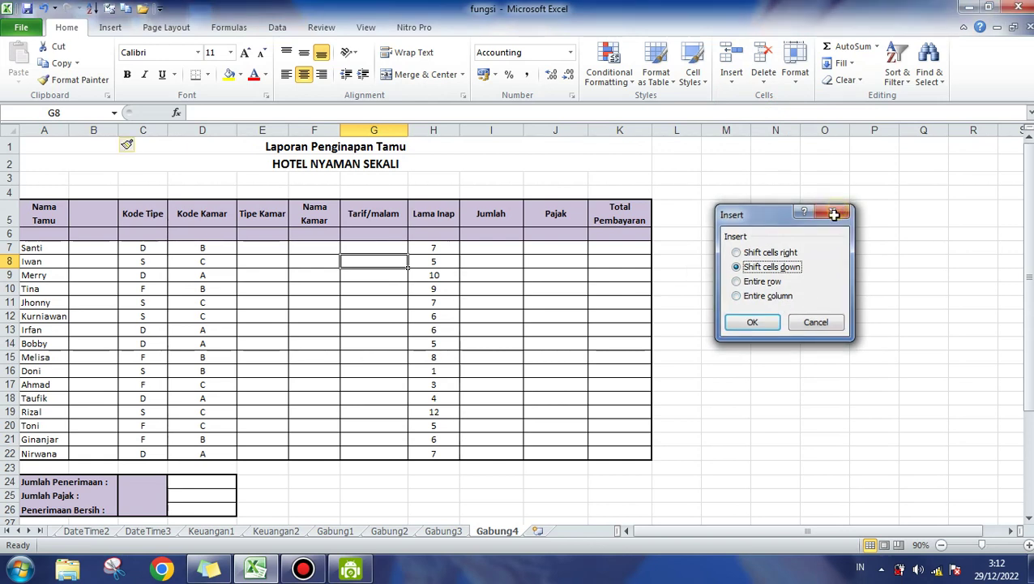
{"action": "left_click", "coordinate": [38, 247]}
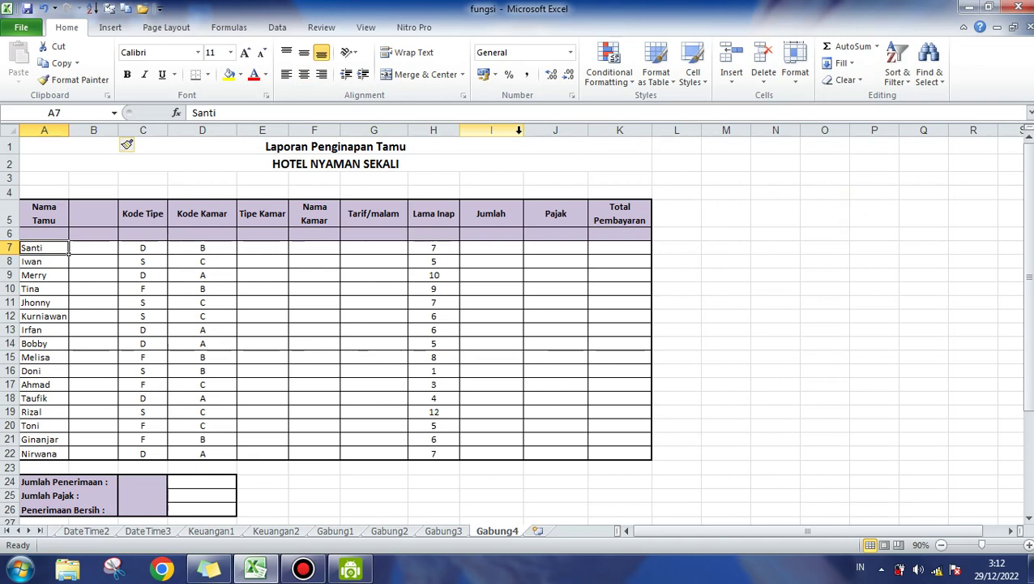
Step: Insert a cell at A7 with Shift cells right, moving Santi's row one column right
{"action": "left_click", "coordinate": [732, 81]}
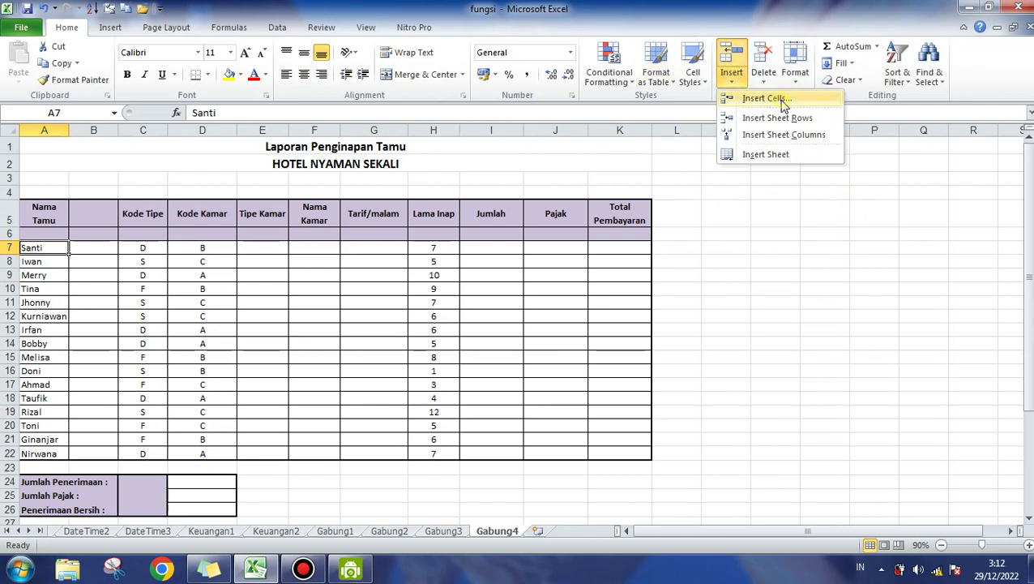
{"action": "left_click", "coordinate": [766, 98]}
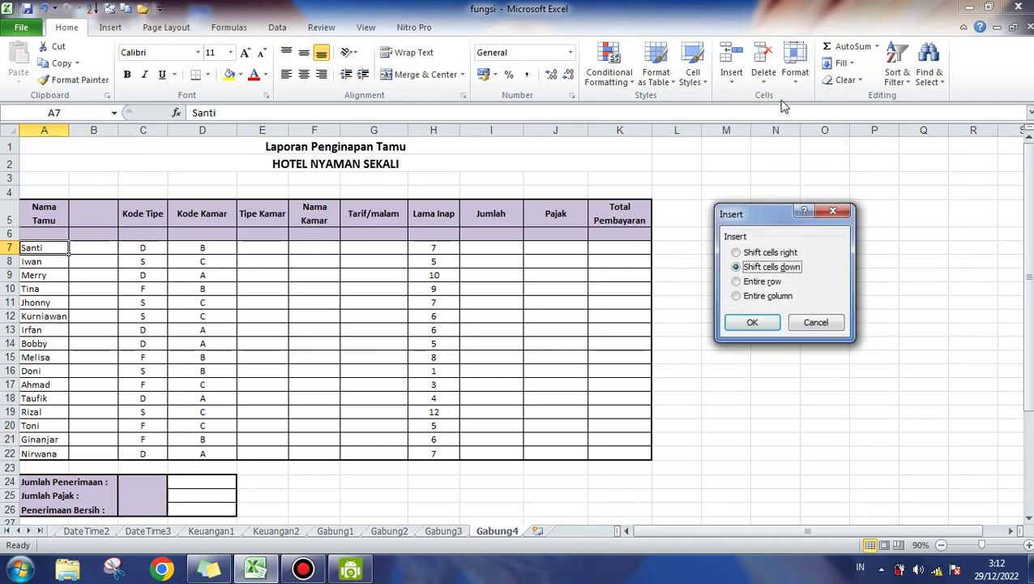
{"action": "left_click", "coordinate": [737, 252]}
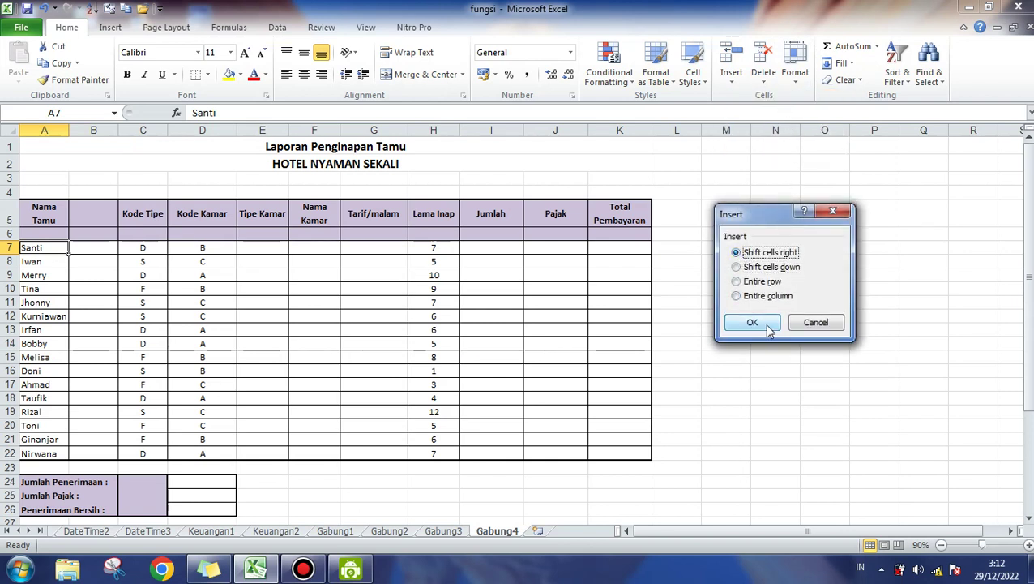
{"action": "left_click", "coordinate": [758, 323]}
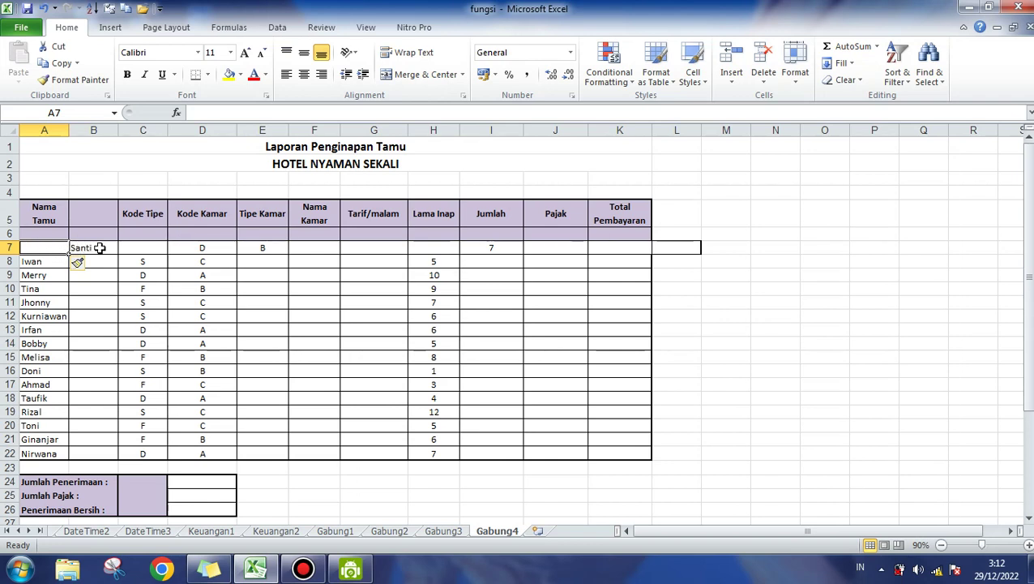
{"action": "left_click", "coordinate": [99, 248]}
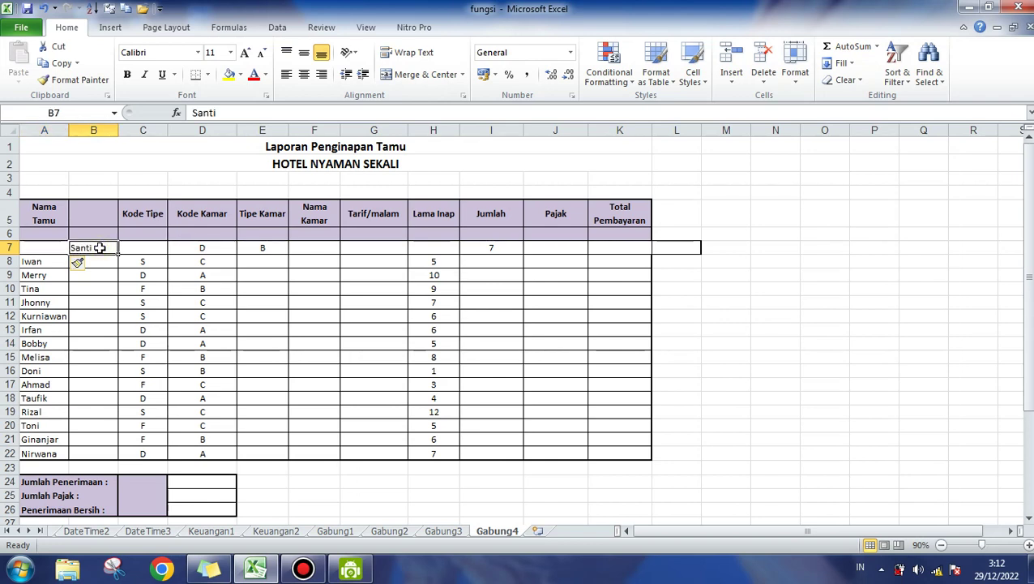
{"action": "left_click", "coordinate": [30, 248]}
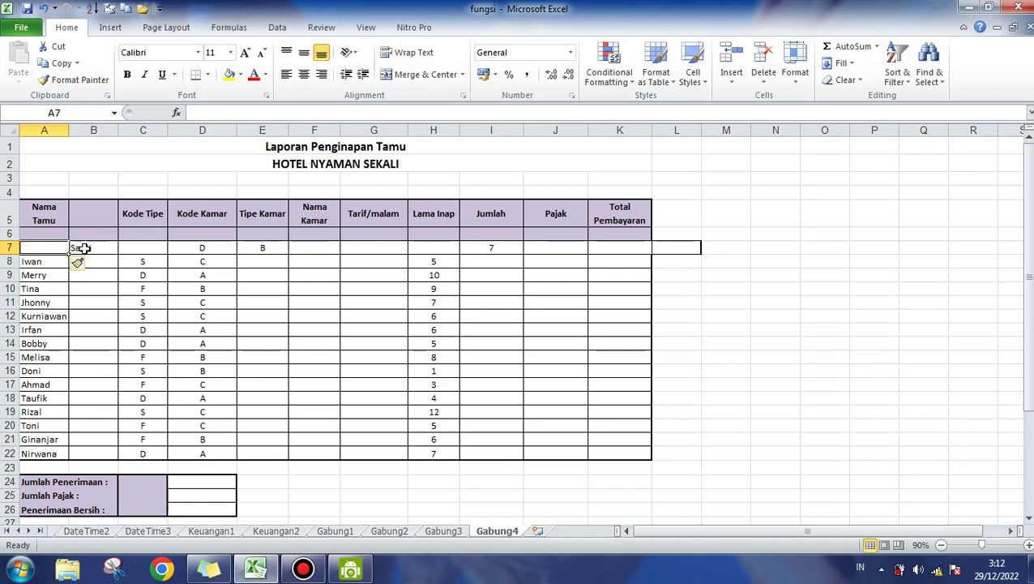
{"action": "left_click", "coordinate": [88, 248]}
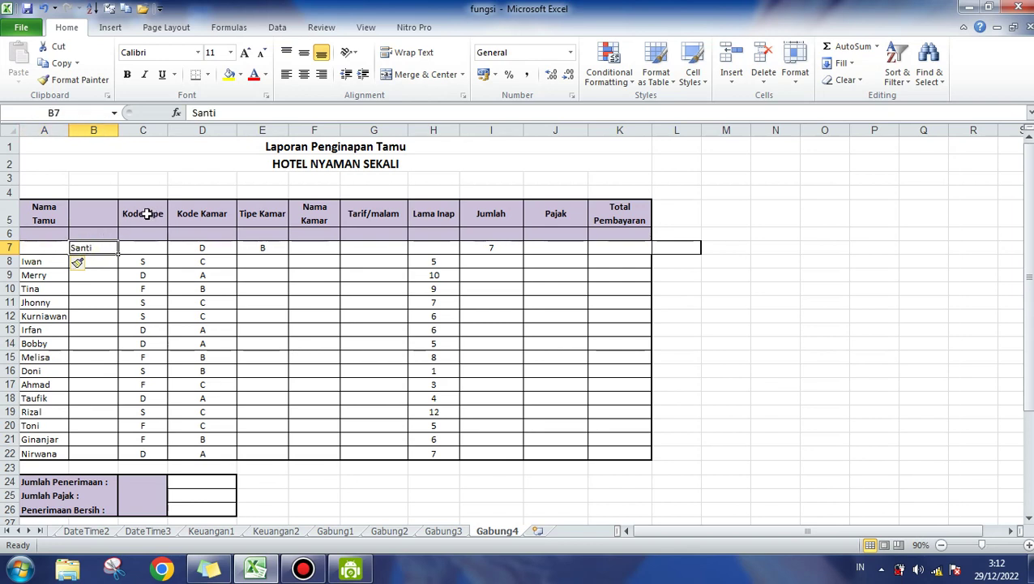
{"action": "left_click", "coordinate": [186, 210]}
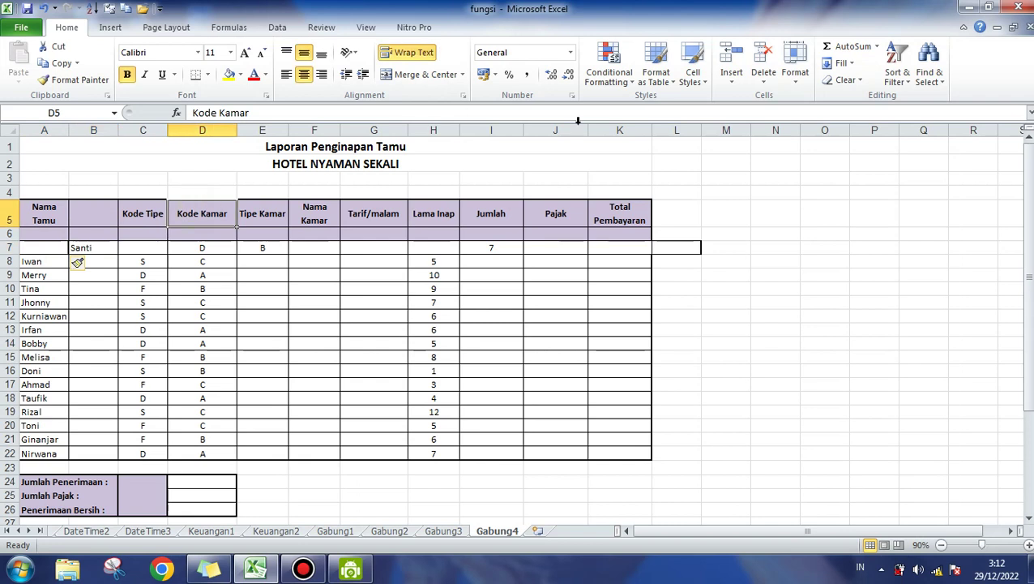
{"action": "left_click", "coordinate": [731, 82]}
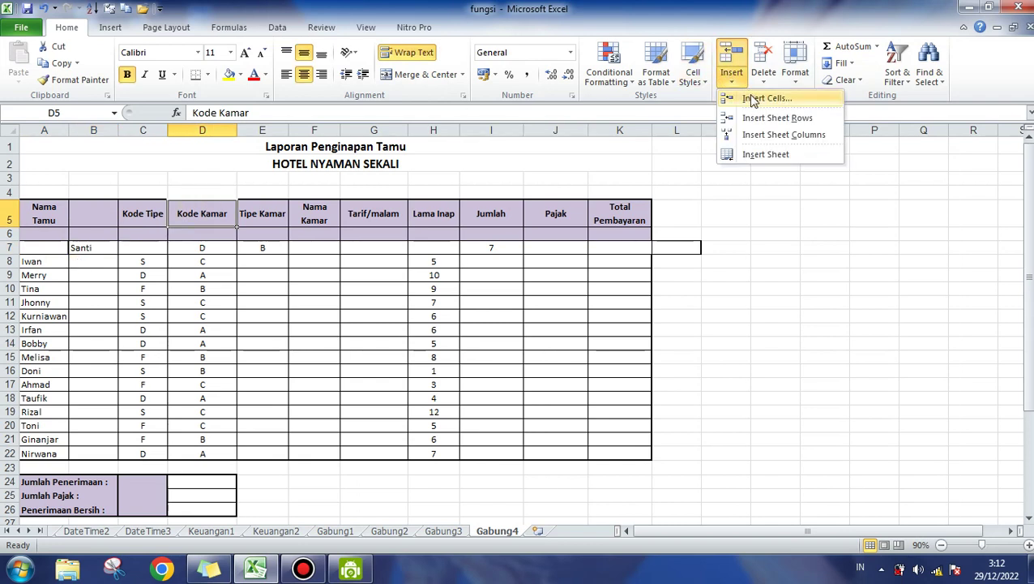
{"action": "left_click", "coordinate": [753, 98]}
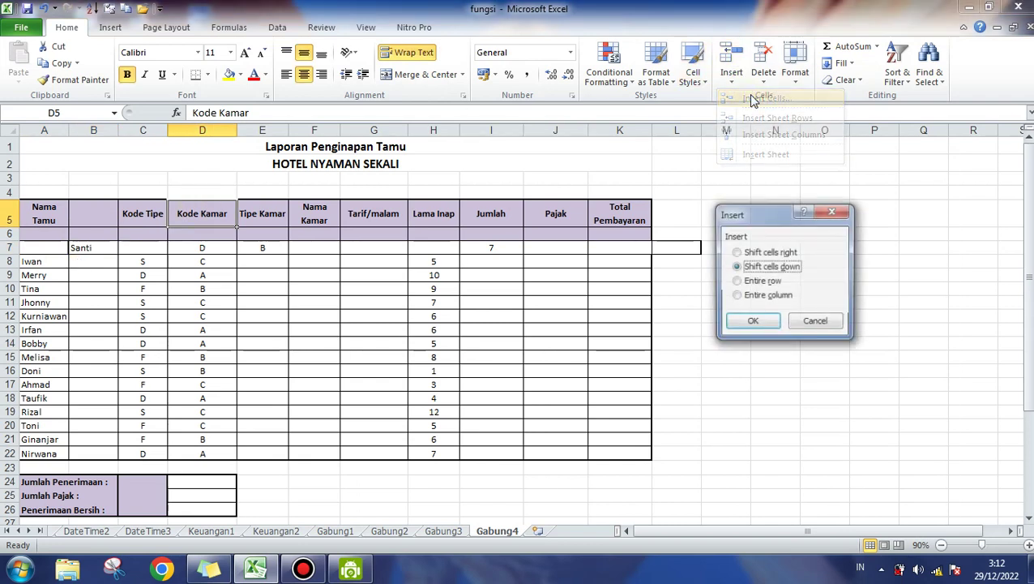
{"action": "left_click", "coordinate": [737, 252]}
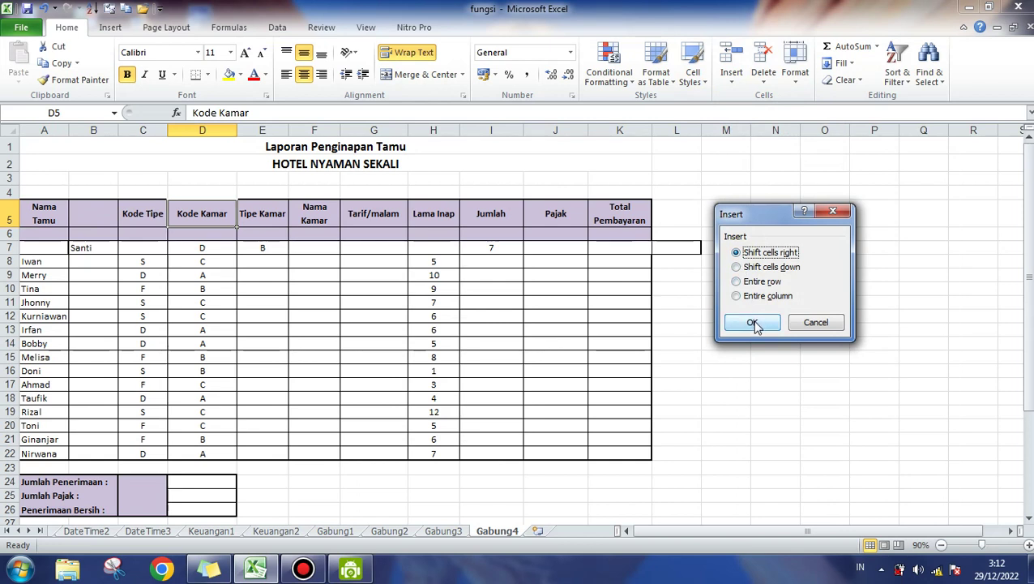
{"action": "left_click", "coordinate": [751, 322]}
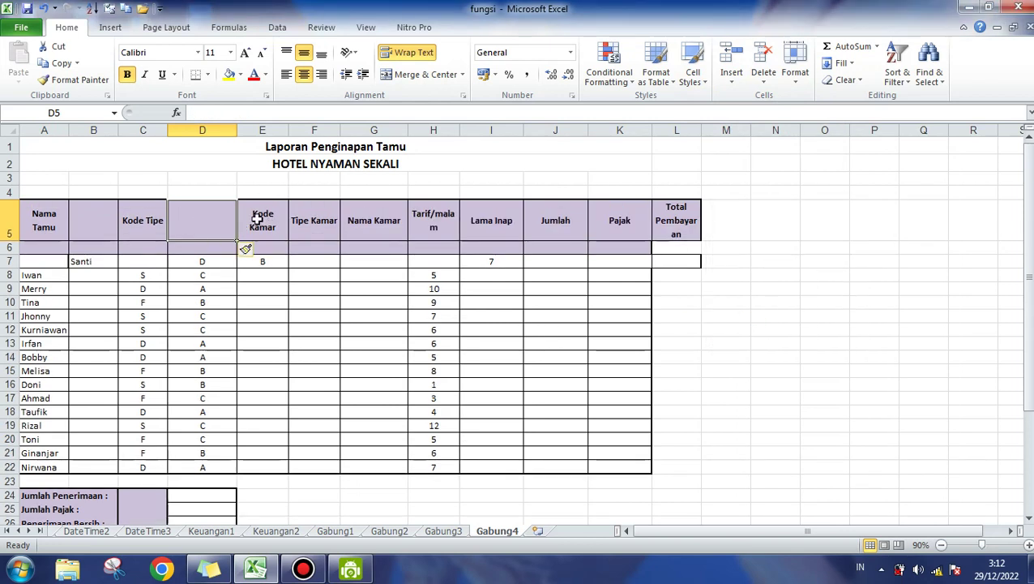
{"action": "left_click", "coordinate": [272, 221]}
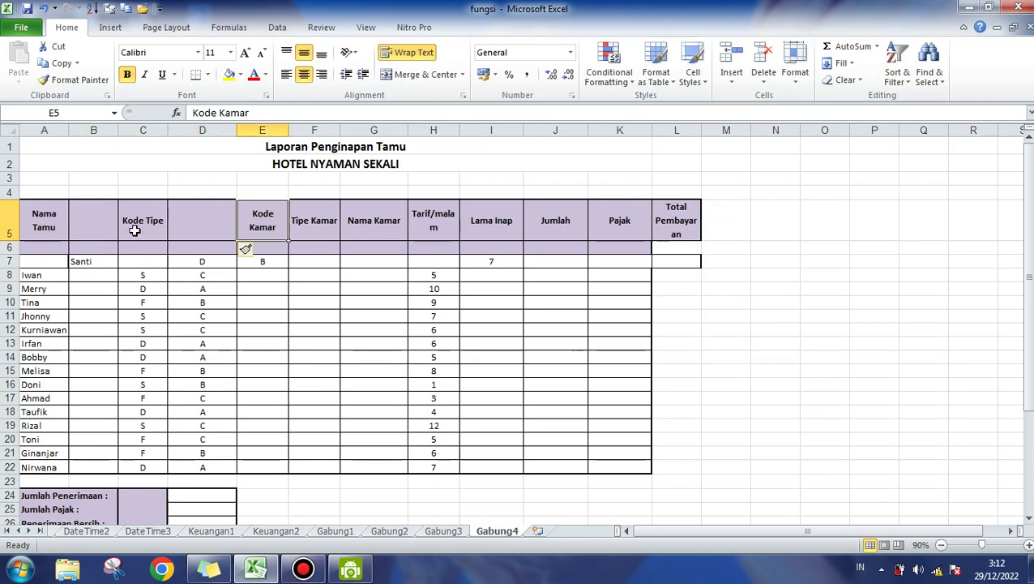
{"action": "left_click", "coordinate": [135, 230]}
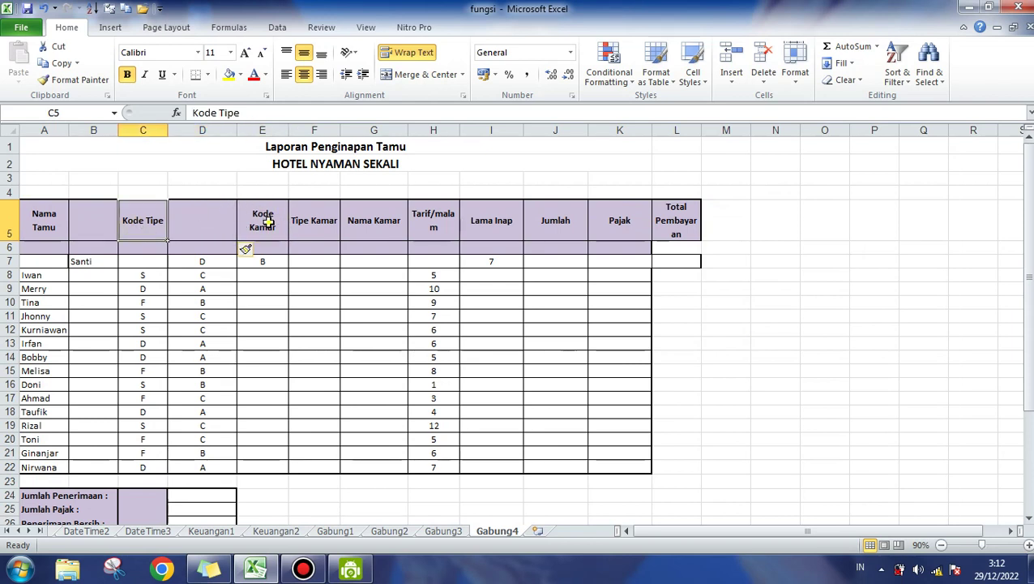
{"action": "left_click", "coordinate": [269, 222]}
{"action": "left_click", "coordinate": [205, 217]}
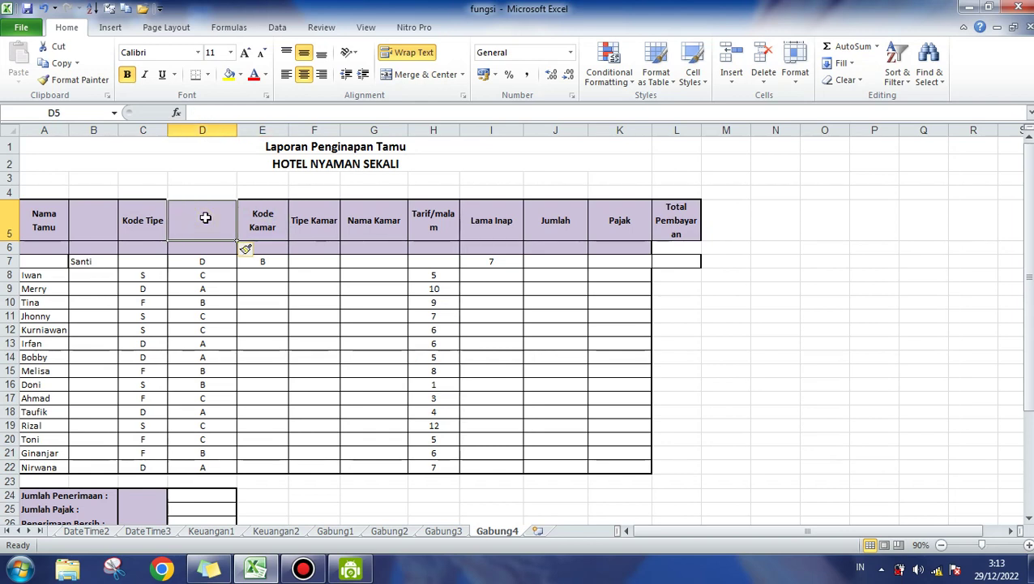
{"action": "key", "text": "ctrl+z"}
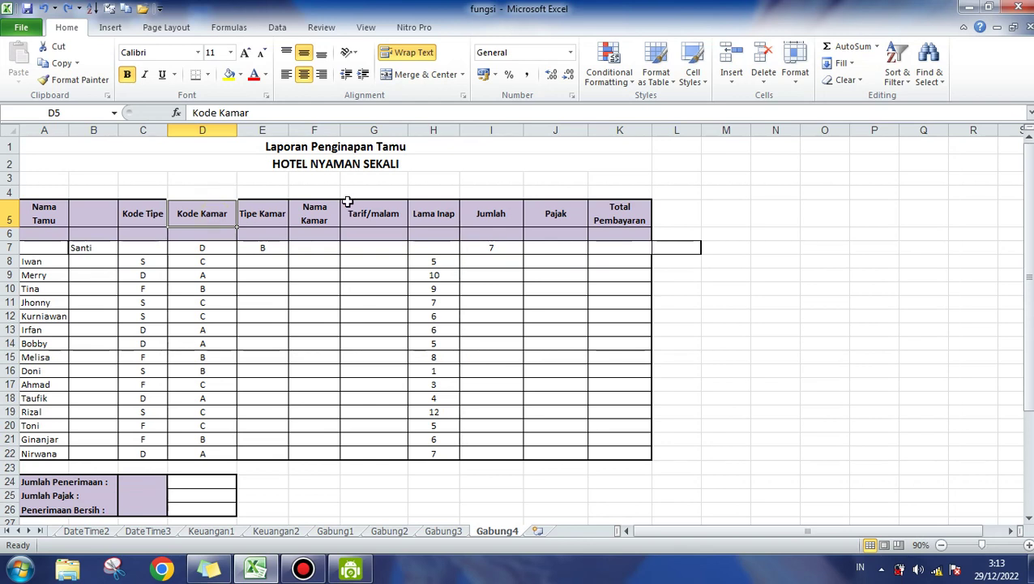
Step: Attempt a shift-down cell insert at D5, dismiss the unmerge warning, and select D8
{"action": "left_click", "coordinate": [732, 81]}
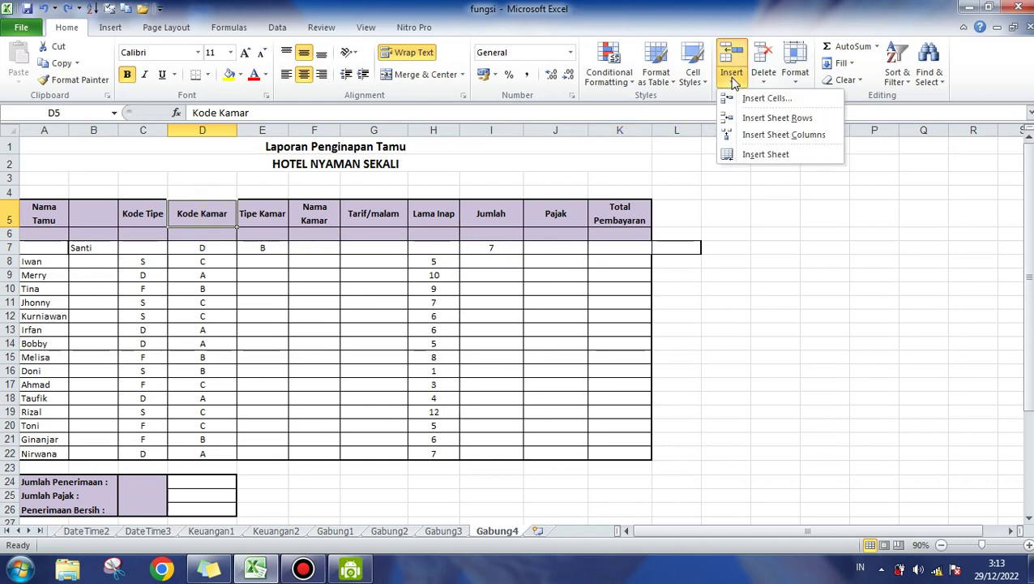
{"action": "left_click", "coordinate": [758, 99]}
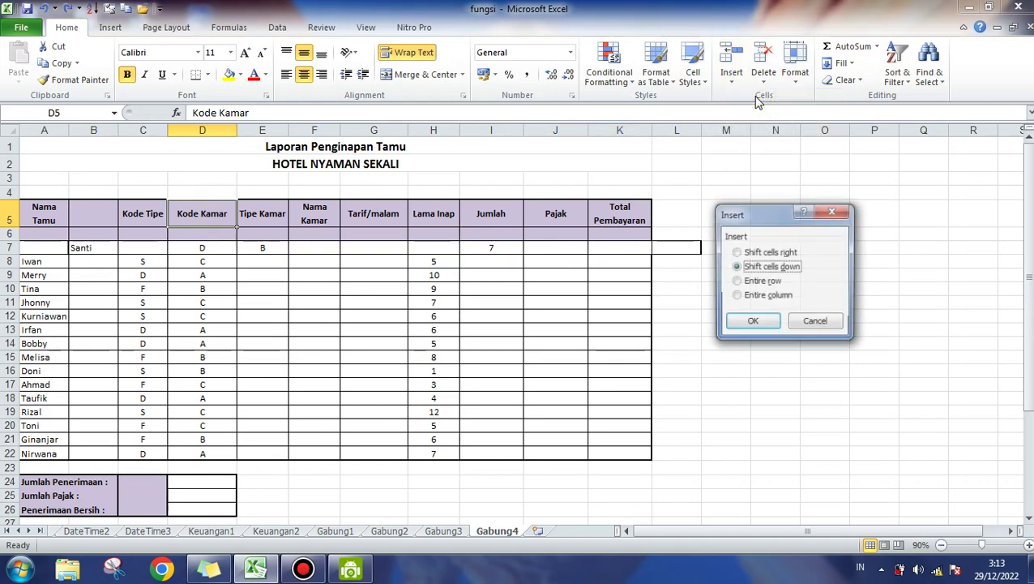
{"action": "left_click", "coordinate": [752, 322]}
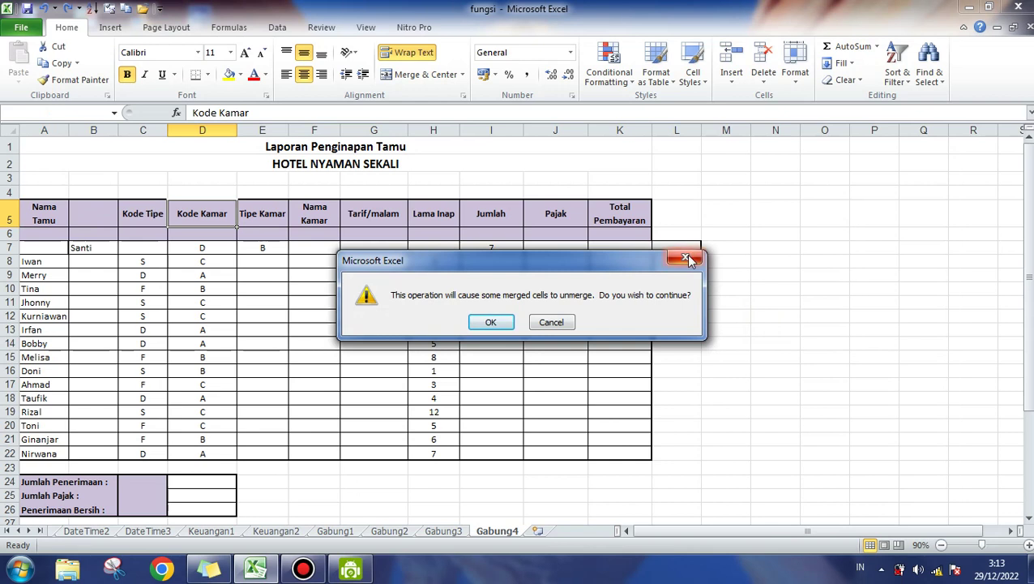
{"action": "left_click", "coordinate": [688, 259]}
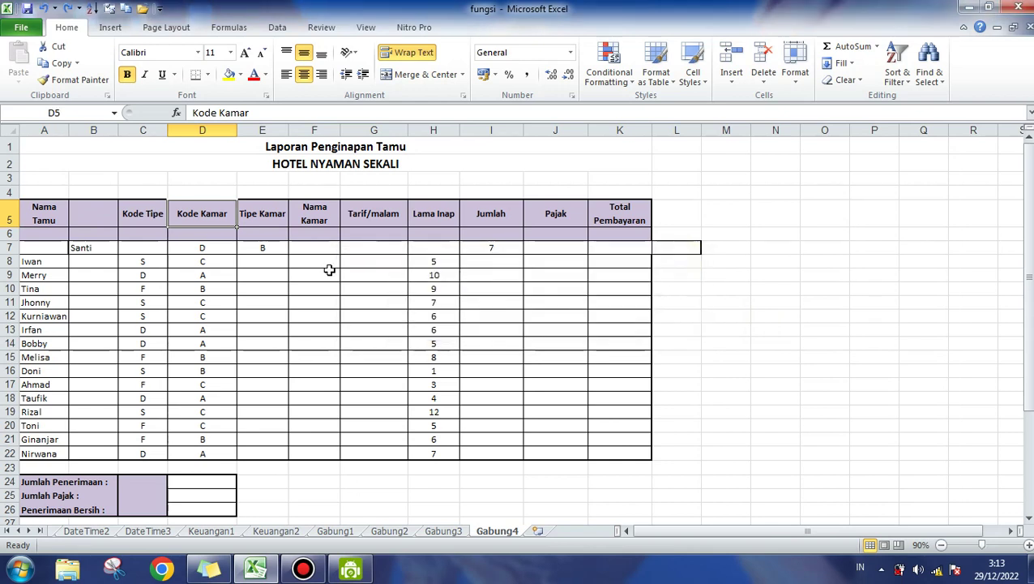
{"action": "left_click", "coordinate": [202, 261]}
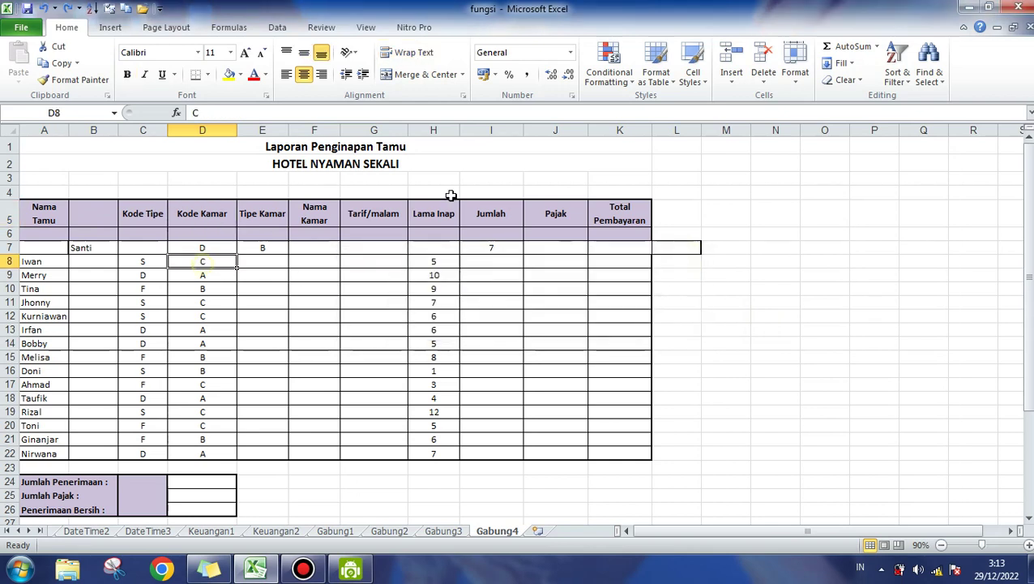
Step: Insert a cell at D8 shifting Kode Kamar values down, accepting the unmerge warning
{"action": "left_click", "coordinate": [731, 79]}
{"action": "left_click", "coordinate": [744, 99]}
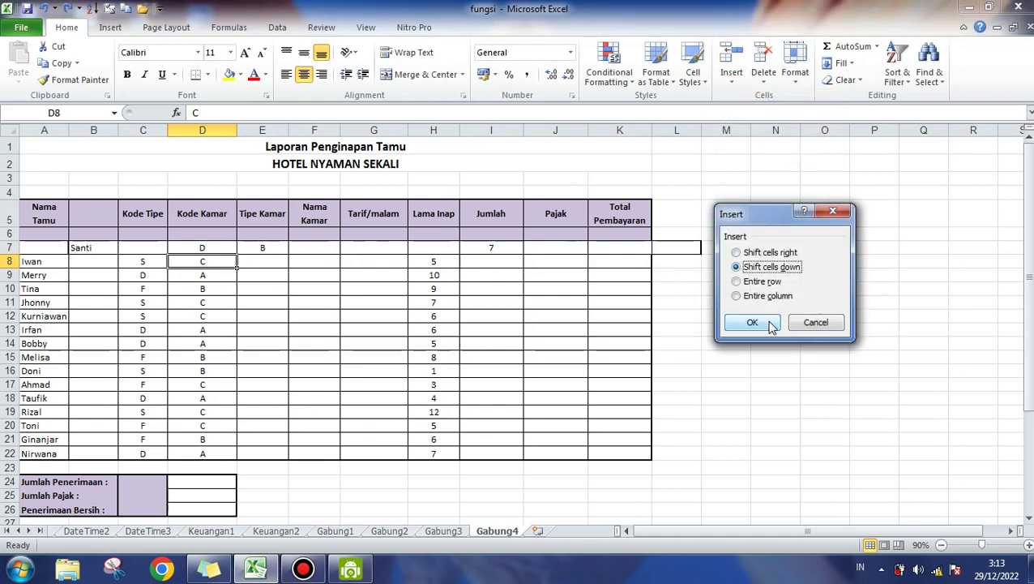
{"action": "left_click", "coordinate": [753, 322]}
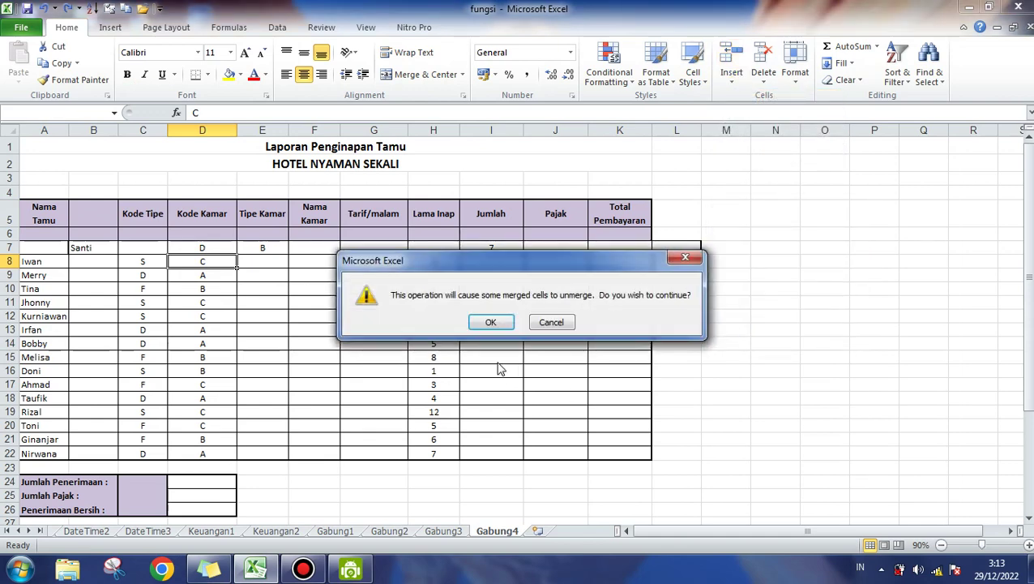
{"action": "left_click", "coordinate": [492, 322]}
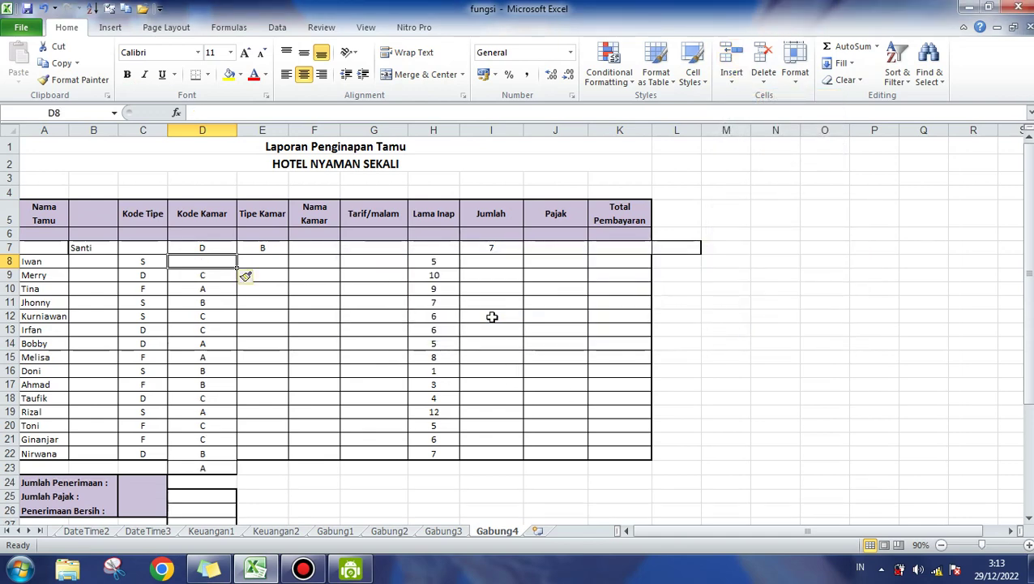
Step: Check cells D7 to D9 around the new blank D8, then cancel a further Insert Cells
{"action": "left_click", "coordinate": [198, 276]}
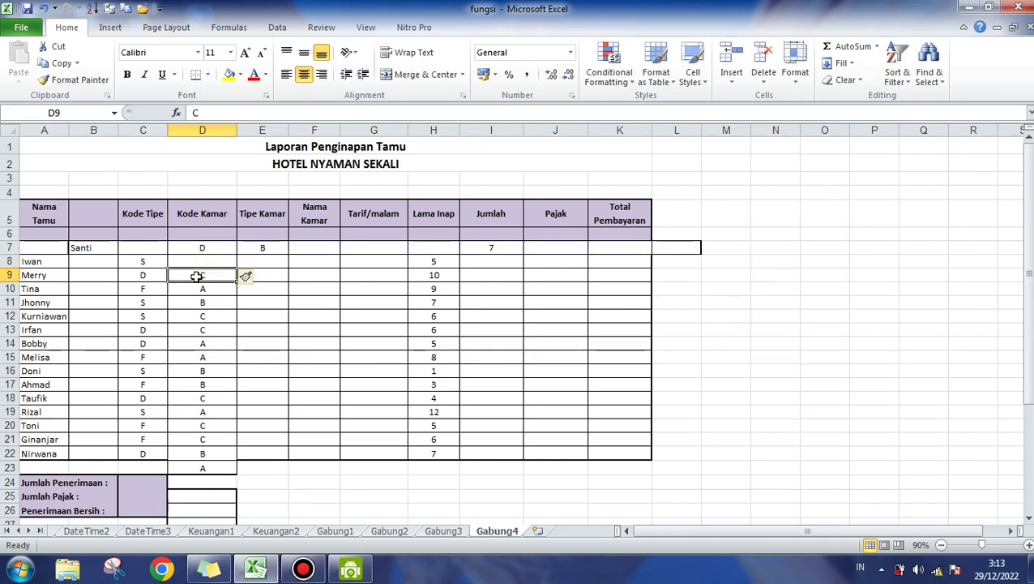
{"action": "left_click", "coordinate": [208, 250]}
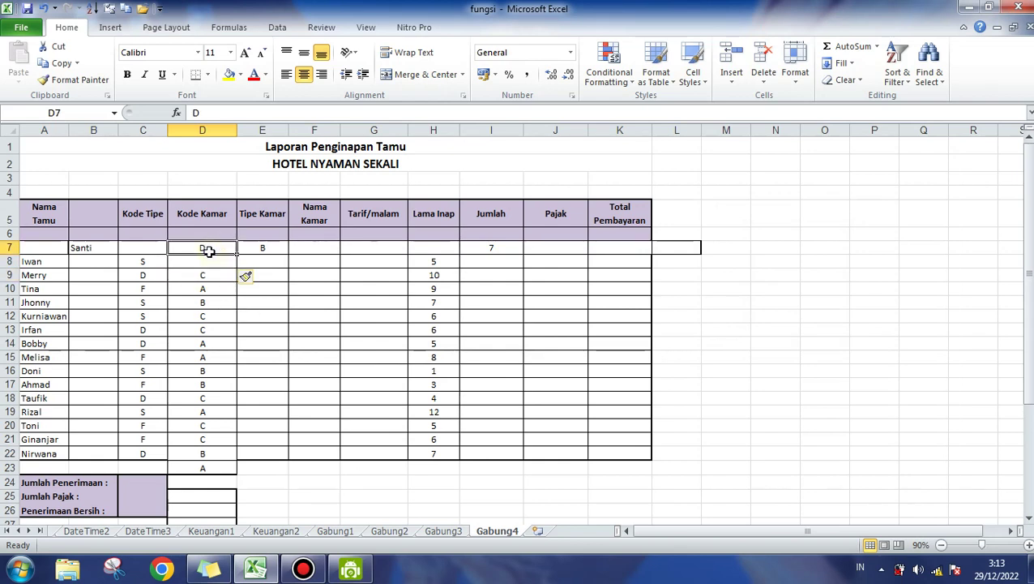
{"action": "left_click", "coordinate": [207, 263]}
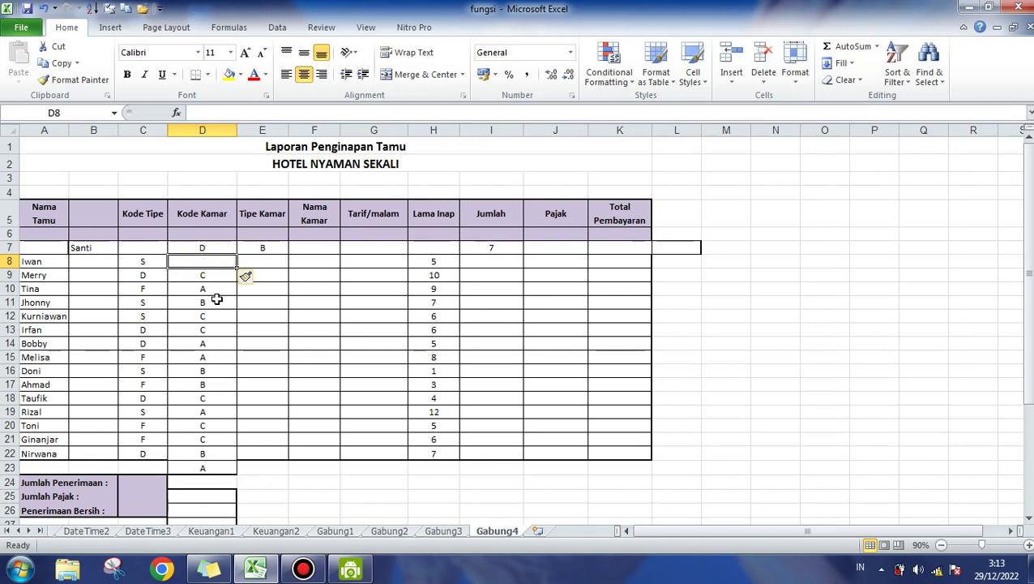
{"action": "left_click", "coordinate": [208, 274]}
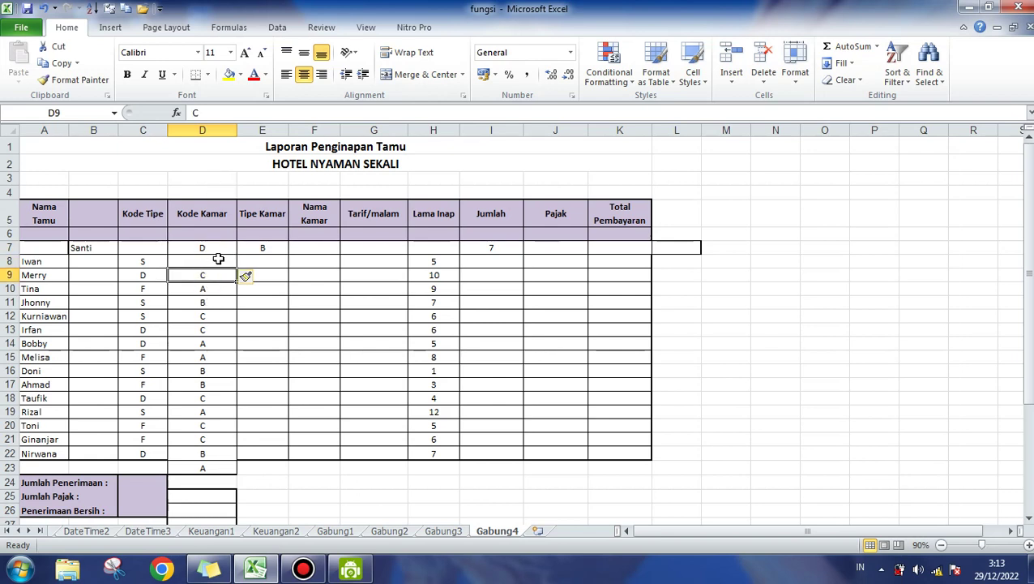
{"action": "left_click", "coordinate": [218, 257]}
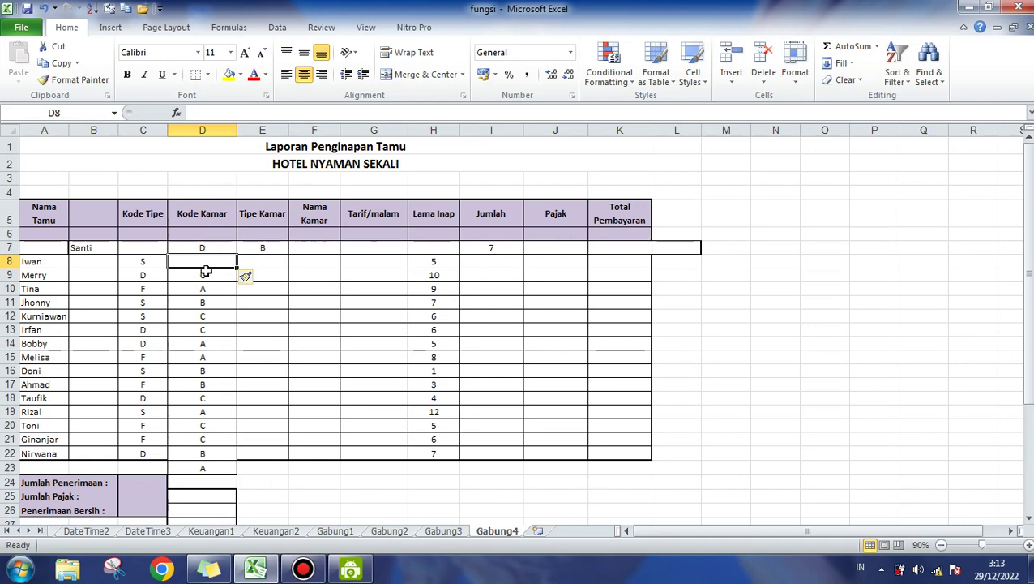
{"action": "left_click", "coordinate": [209, 245]}
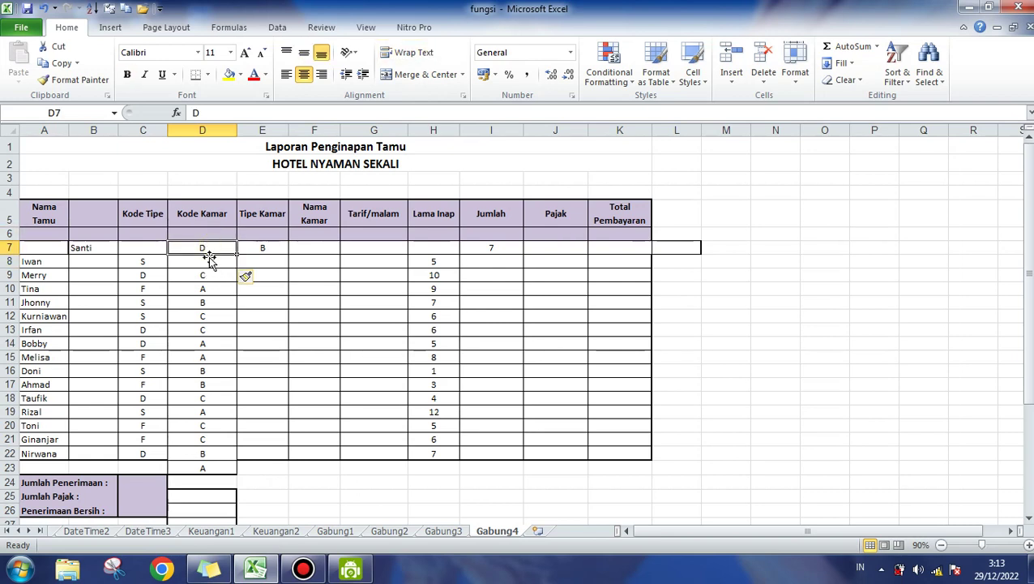
{"action": "left_click", "coordinate": [209, 274]}
{"action": "left_click", "coordinate": [213, 260]}
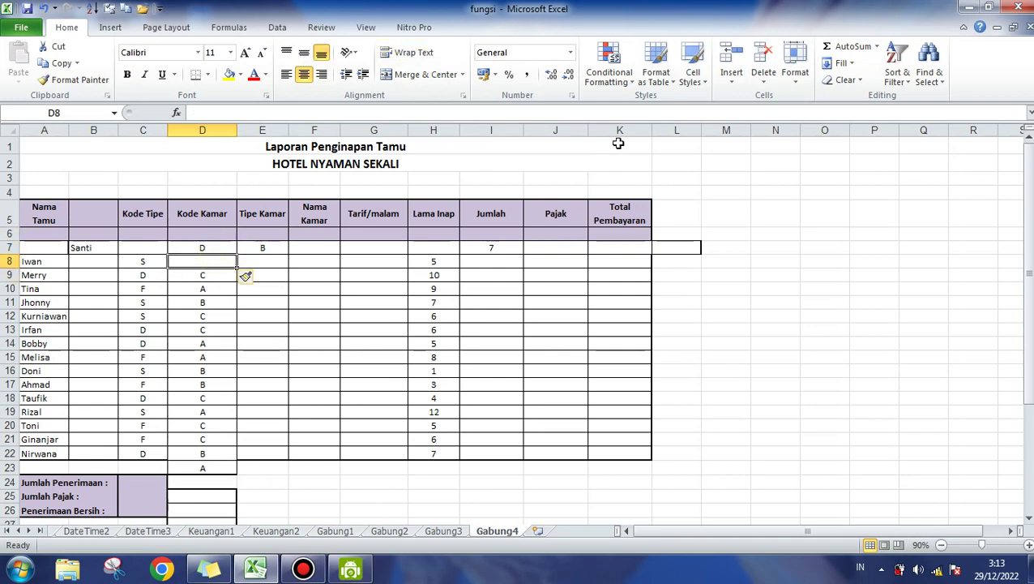
{"action": "left_click", "coordinate": [731, 79]}
{"action": "left_click", "coordinate": [752, 98]}
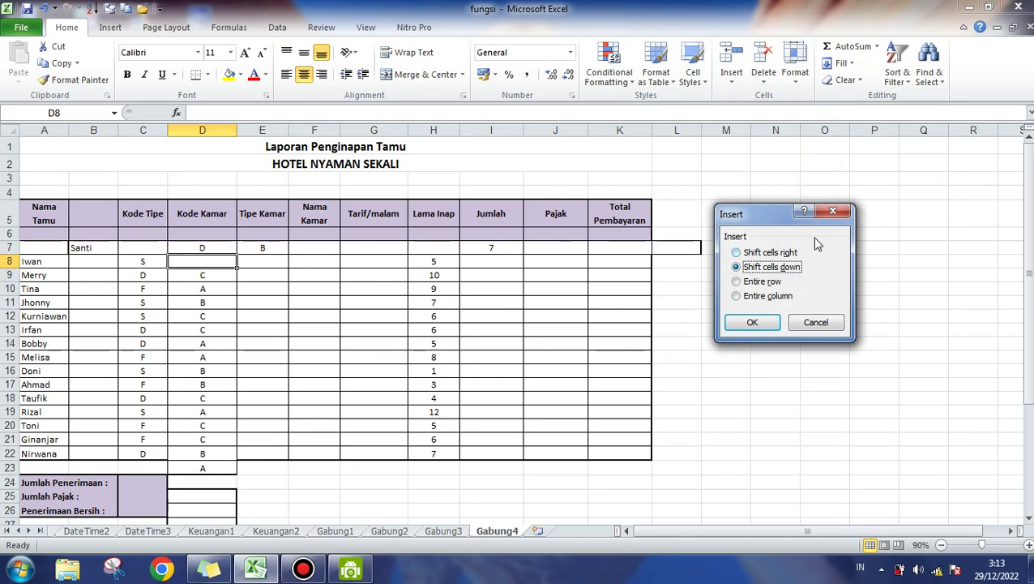
{"action": "left_click", "coordinate": [817, 320]}
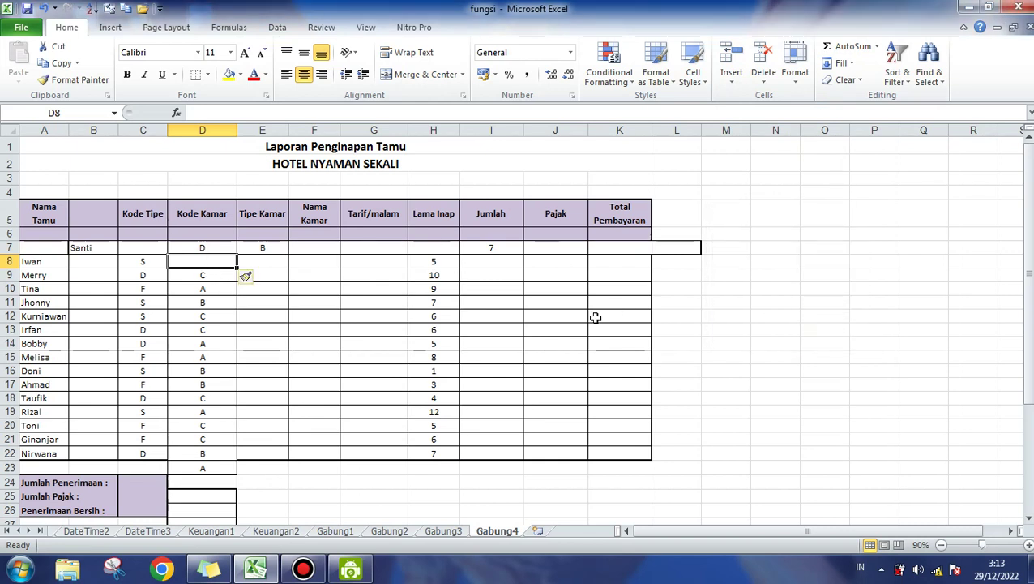
Step: Insert an entire row at B7 via Insert Cells, moving Santi's entry to row 8
{"action": "left_click", "coordinate": [93, 248]}
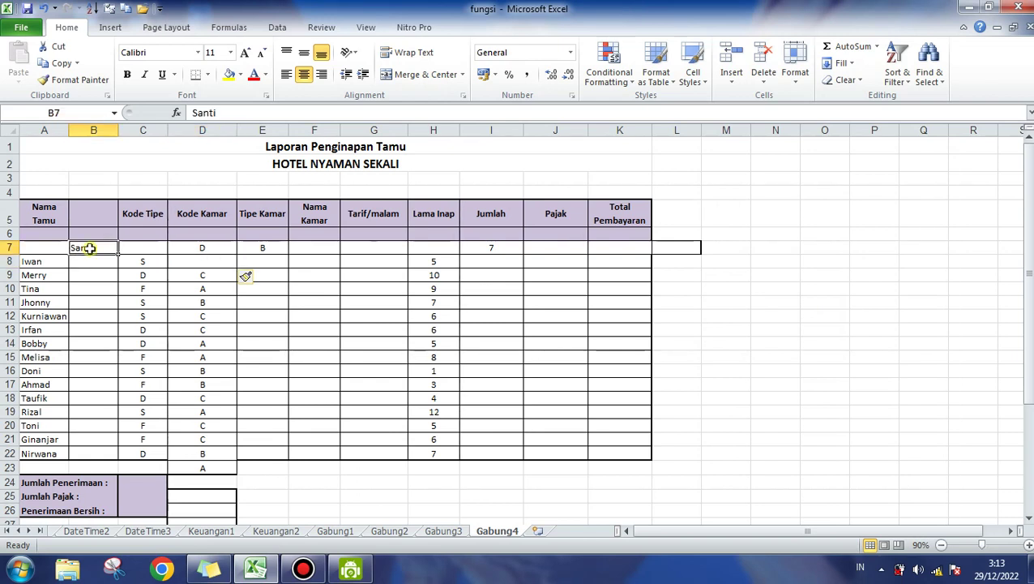
{"action": "left_click", "coordinate": [737, 81]}
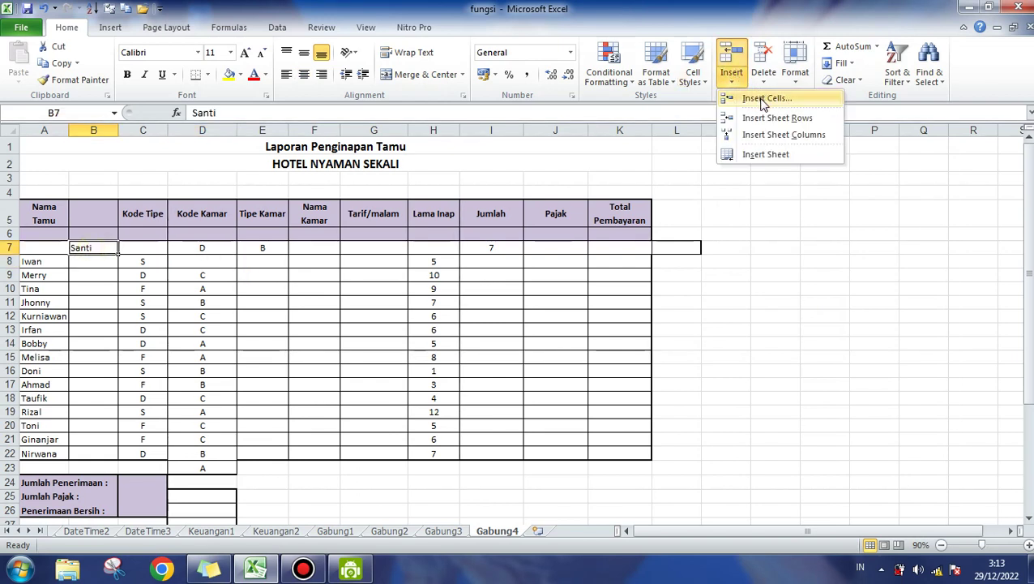
{"action": "left_click", "coordinate": [754, 98]}
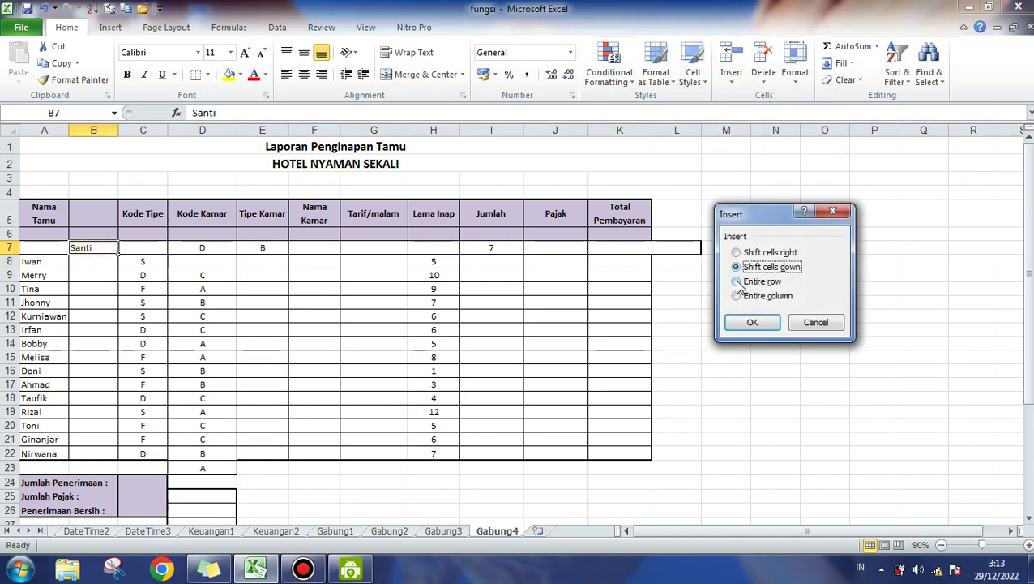
{"action": "left_click", "coordinate": [737, 282]}
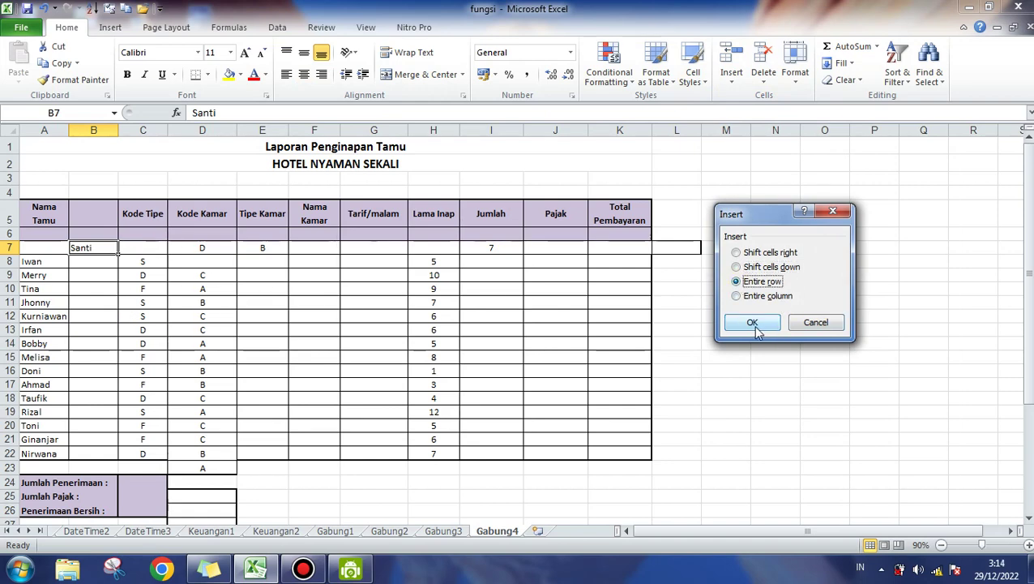
{"action": "left_click", "coordinate": [756, 324]}
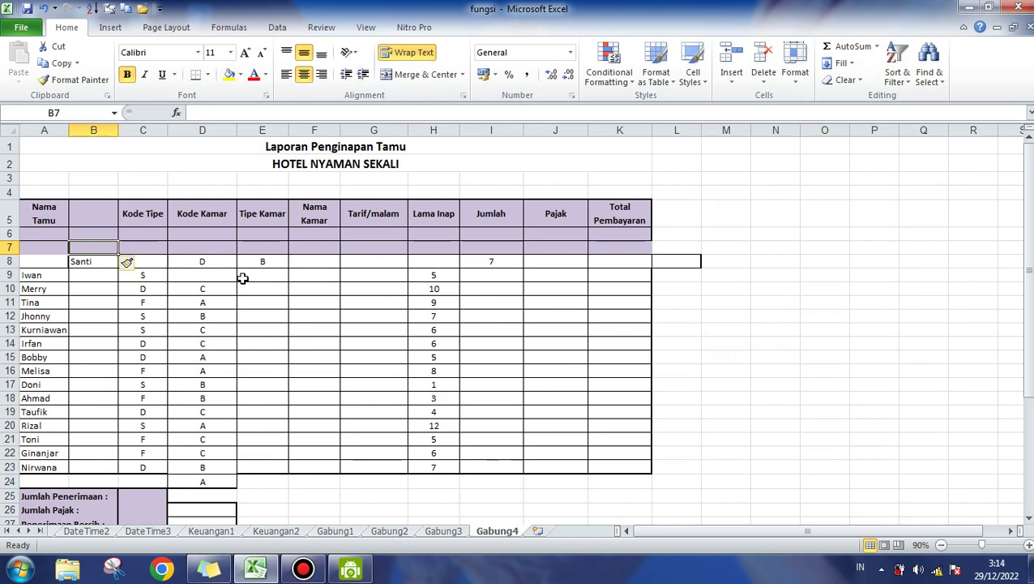
{"action": "left_click", "coordinate": [107, 273]}
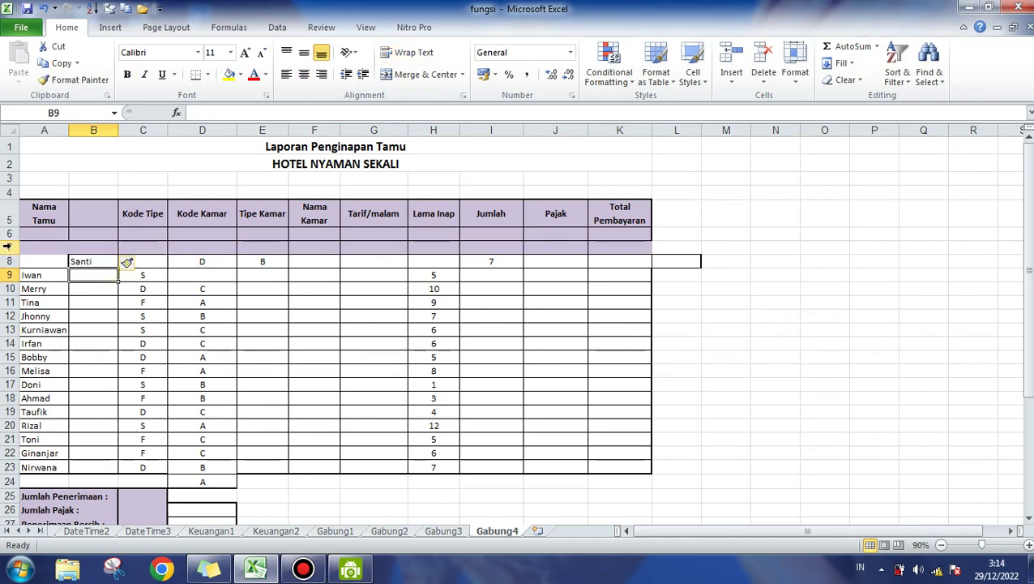
{"action": "left_click", "coordinate": [6, 246]}
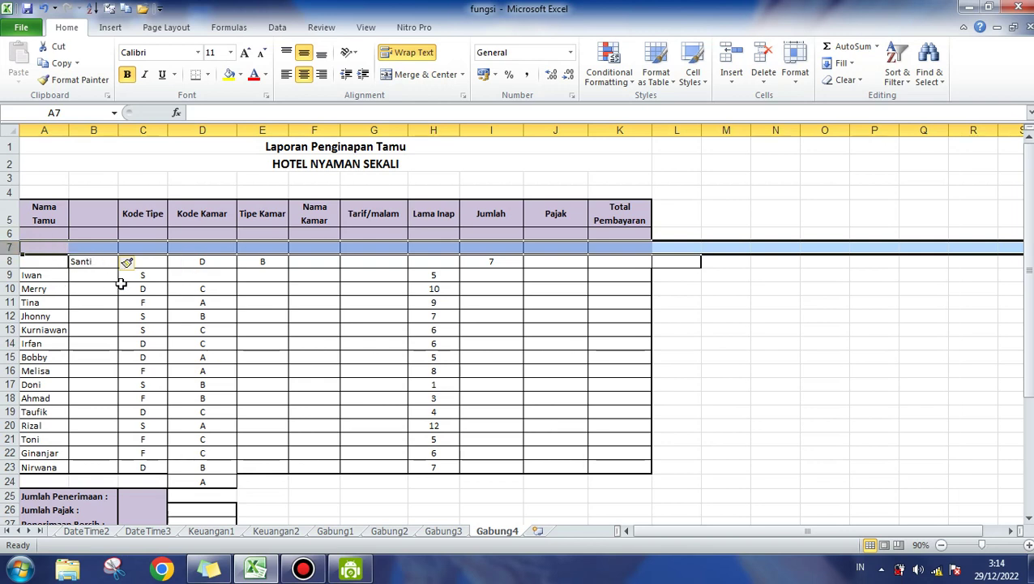
Step: Insert an entire column at D8, shifting Kode Kamar through Total Pembayaran into E–L
{"action": "left_click", "coordinate": [99, 262]}
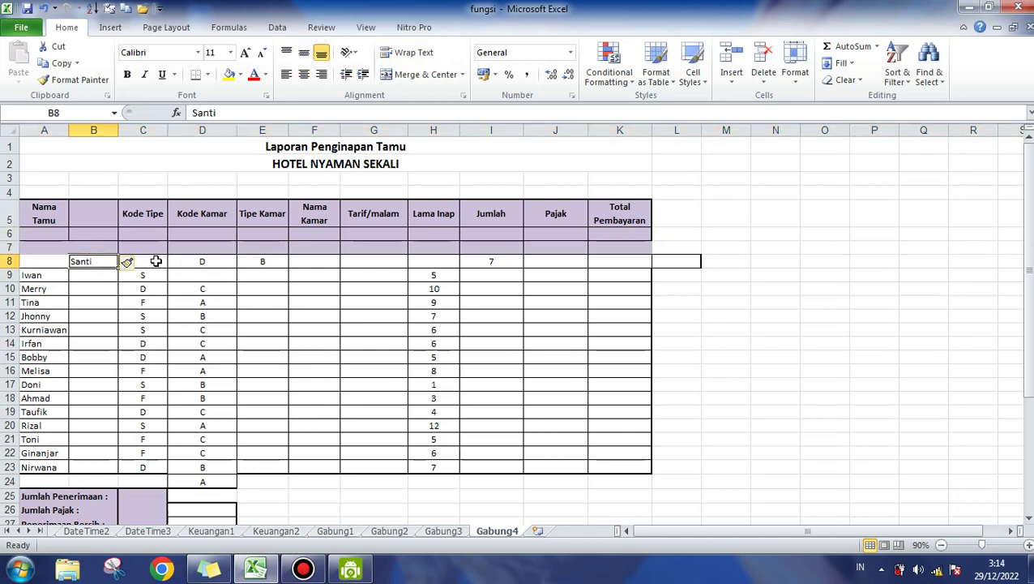
{"action": "left_click", "coordinate": [198, 261]}
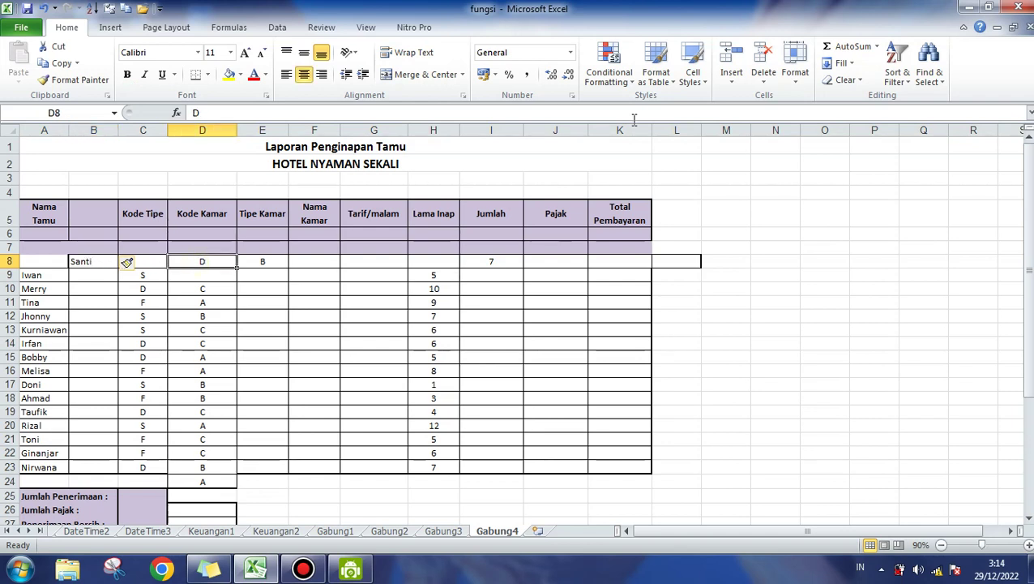
{"action": "left_click", "coordinate": [741, 86]}
{"action": "left_click", "coordinate": [754, 96]}
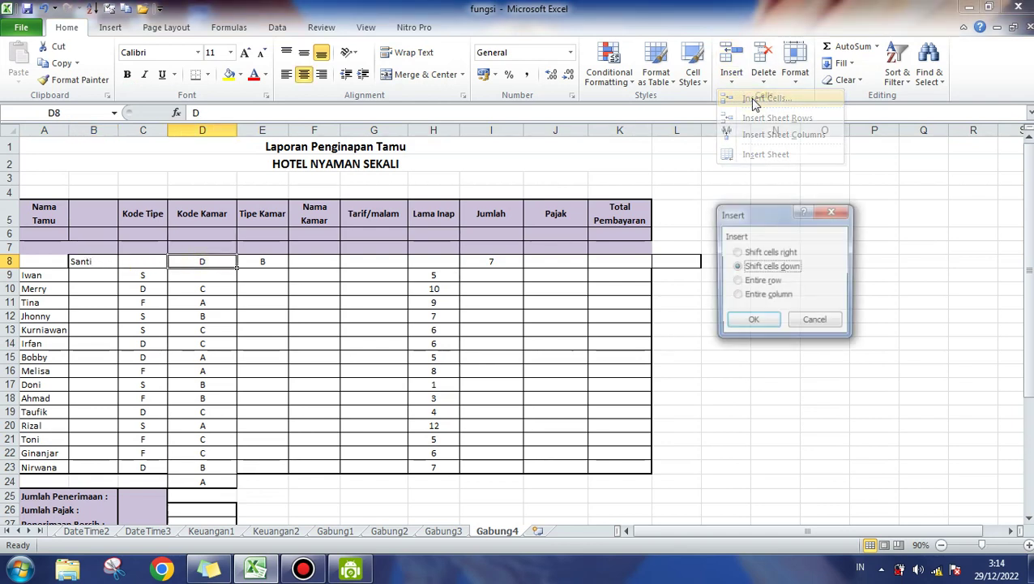
{"action": "left_click", "coordinate": [736, 296]}
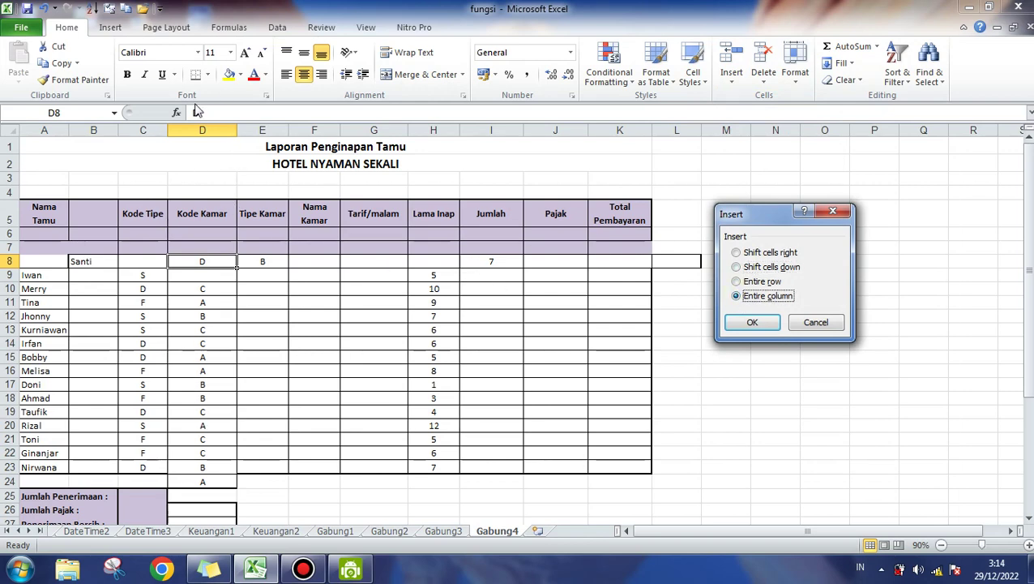
{"action": "left_click", "coordinate": [748, 322]}
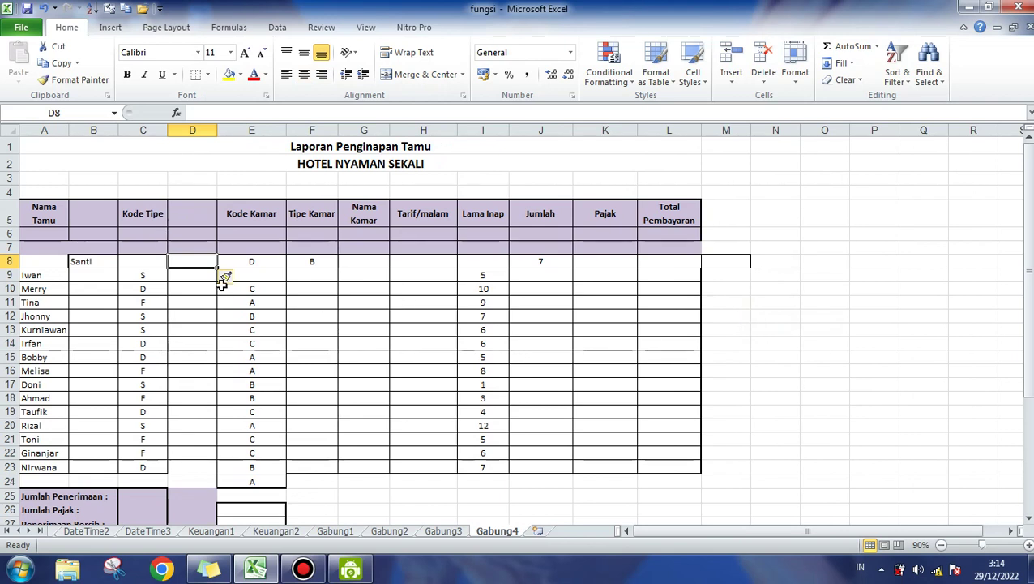
Step: Open and dismiss the Insert Cells options several times without inserting anything more
{"action": "left_click", "coordinate": [733, 81]}
{"action": "left_click", "coordinate": [757, 99]}
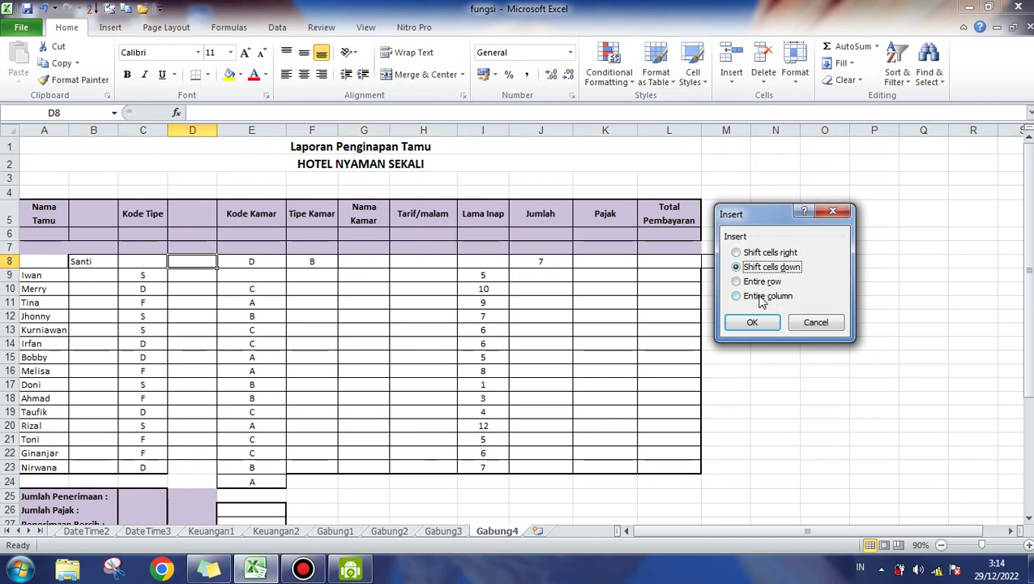
{"action": "left_click", "coordinate": [810, 323]}
{"action": "left_click", "coordinate": [732, 85]}
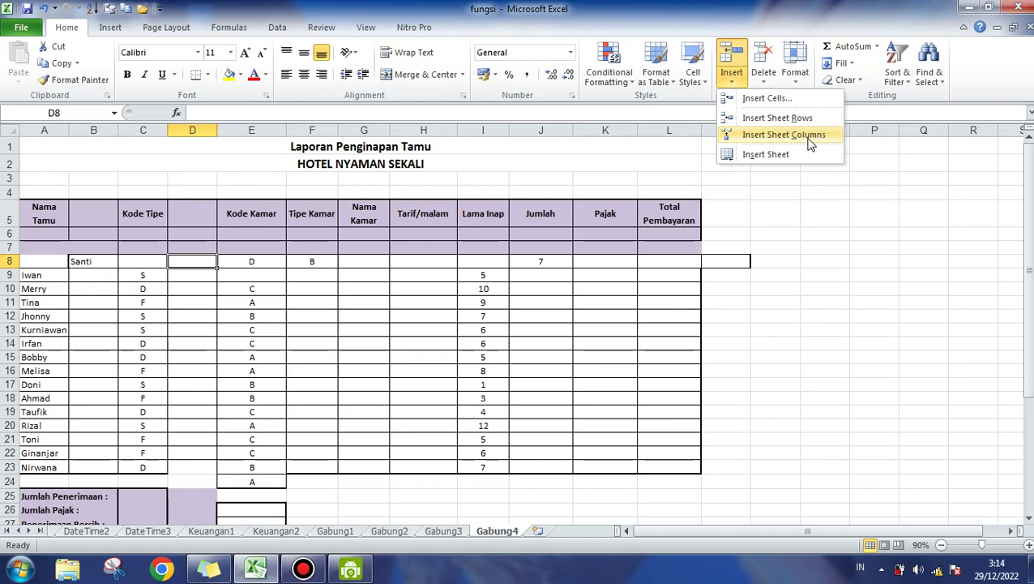
{"action": "left_click", "coordinate": [768, 98]}
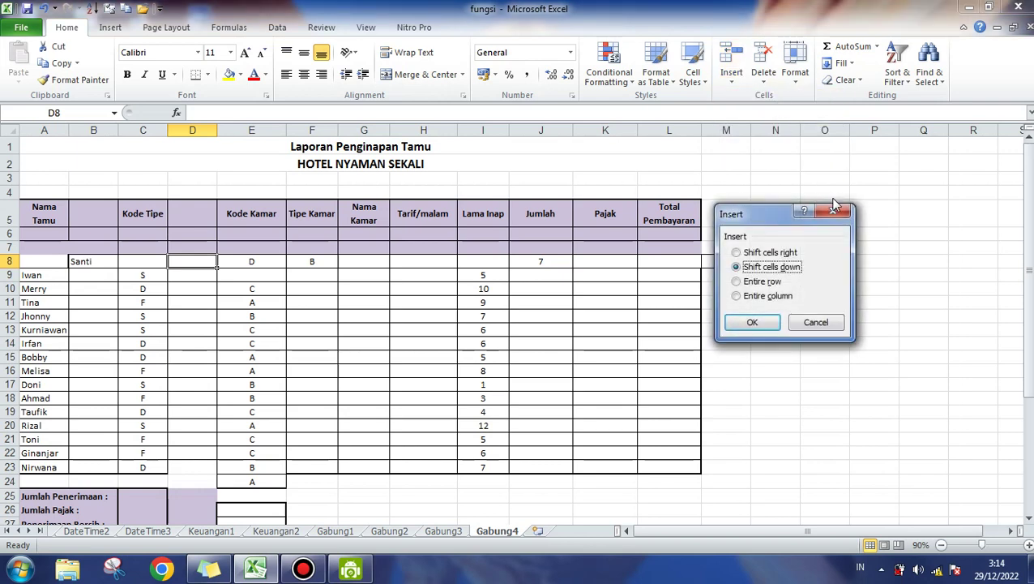
{"action": "key", "text": "Return"}
{"action": "left_click", "coordinate": [732, 77]}
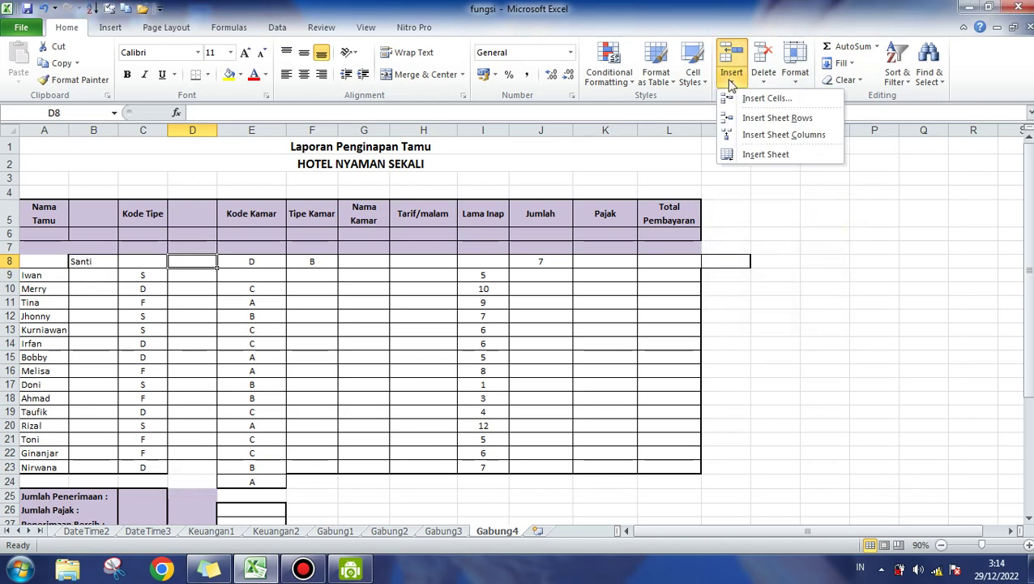
{"action": "left_click", "coordinate": [732, 85]}
{"action": "left_click", "coordinate": [732, 86]}
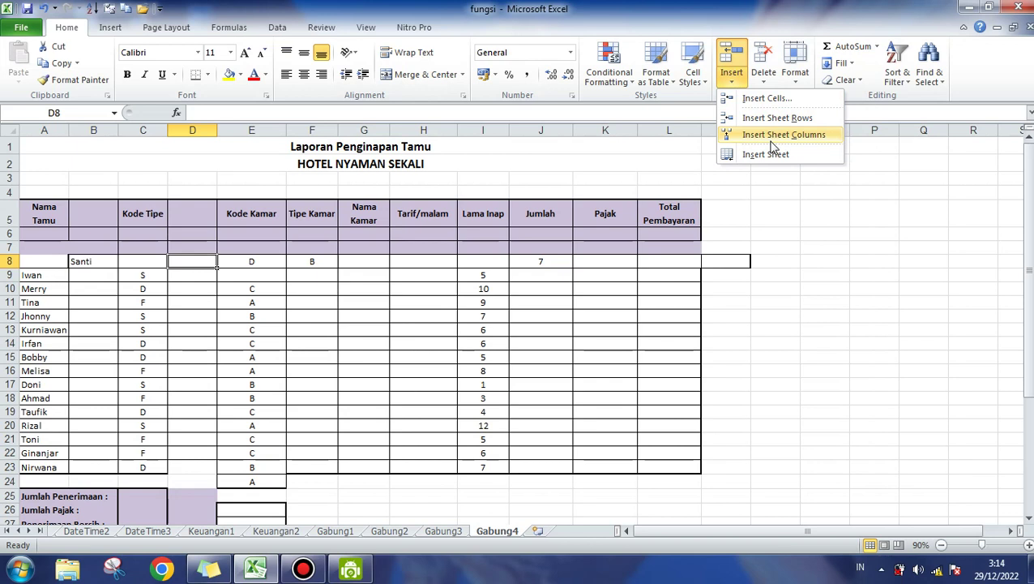
{"action": "left_click", "coordinate": [341, 304]}
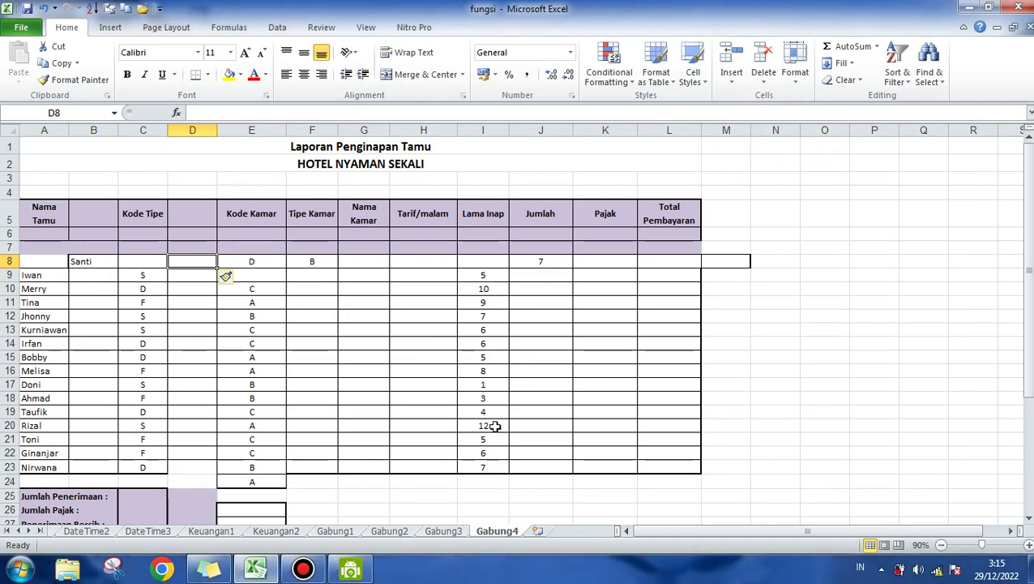
{"action": "left_click", "coordinate": [693, 534]}
Step: Undo the inserted blank column and extra rows so Santi returns to row 6, then deselect
{"action": "key", "text": "ctrl+z"}
{"action": "key", "text": "ctrl+z"}
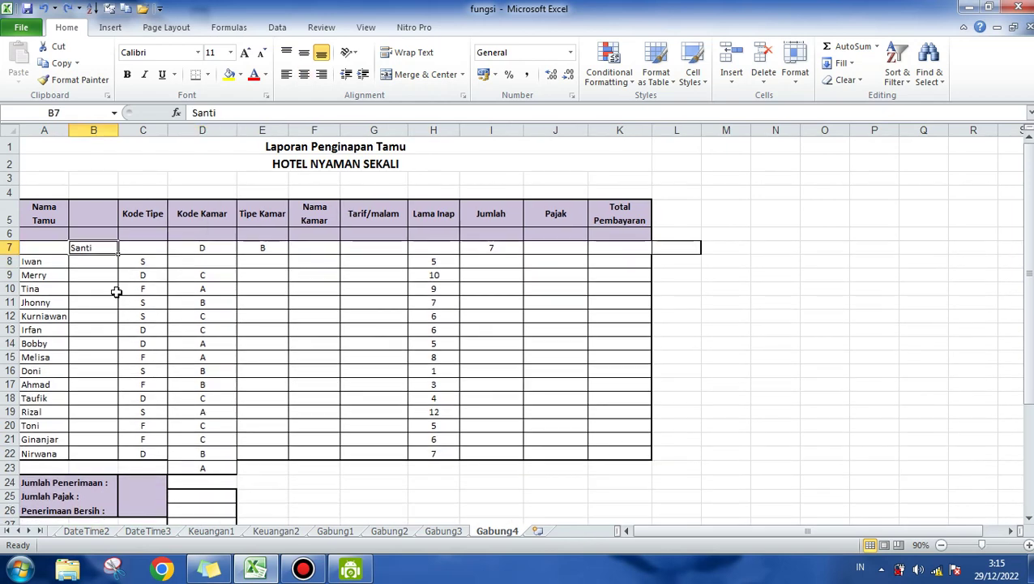
{"action": "key", "text": "ctrl+z"}
{"action": "key", "text": "ctrl+z"}
{"action": "key", "text": "ctrl+z"}
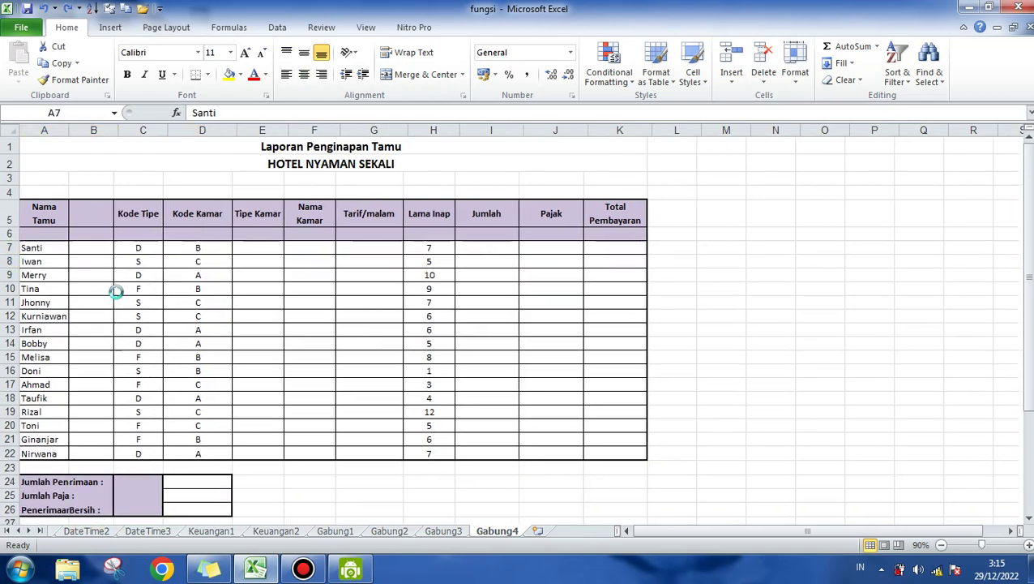
{"action": "key", "text": "ctrl+z"}
{"action": "key", "text": "ctrl+z"}
{"action": "key", "text": "ctrl+z"}
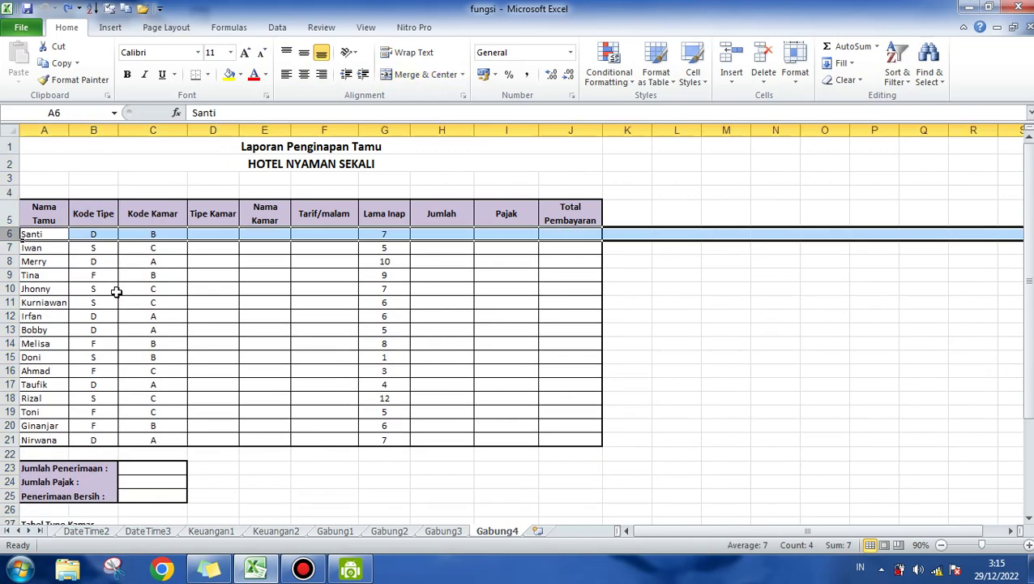
{"action": "left_click", "coordinate": [199, 289]}
{"action": "left_click", "coordinate": [159, 213]}
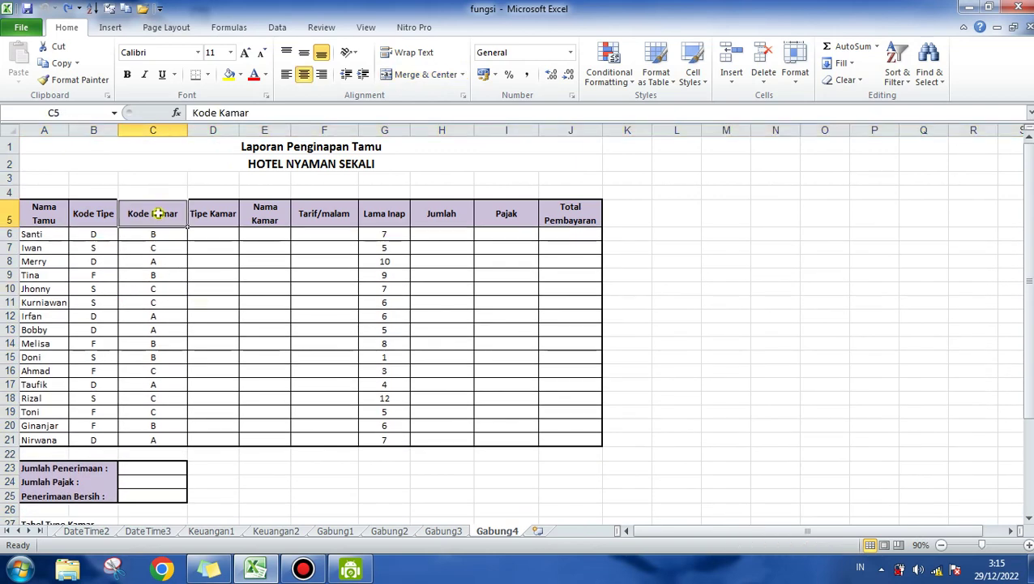
Step: Select merged title cells A1:A2 and apply the Aharoni font to them
{"action": "left_click", "coordinate": [338, 151]}
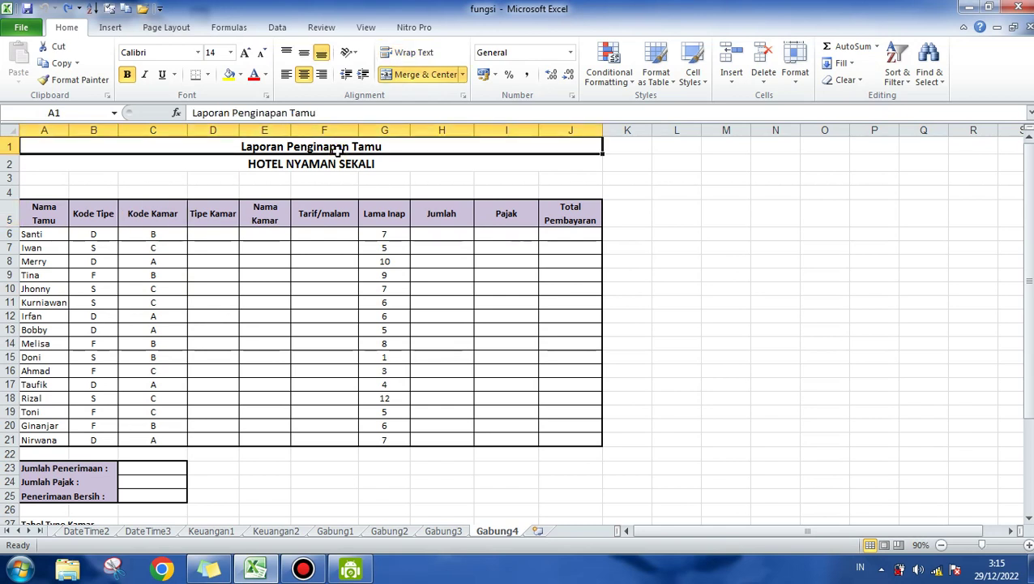
{"action": "left_click_drag", "start_coordinate": [337, 154], "coordinate": [339, 163]}
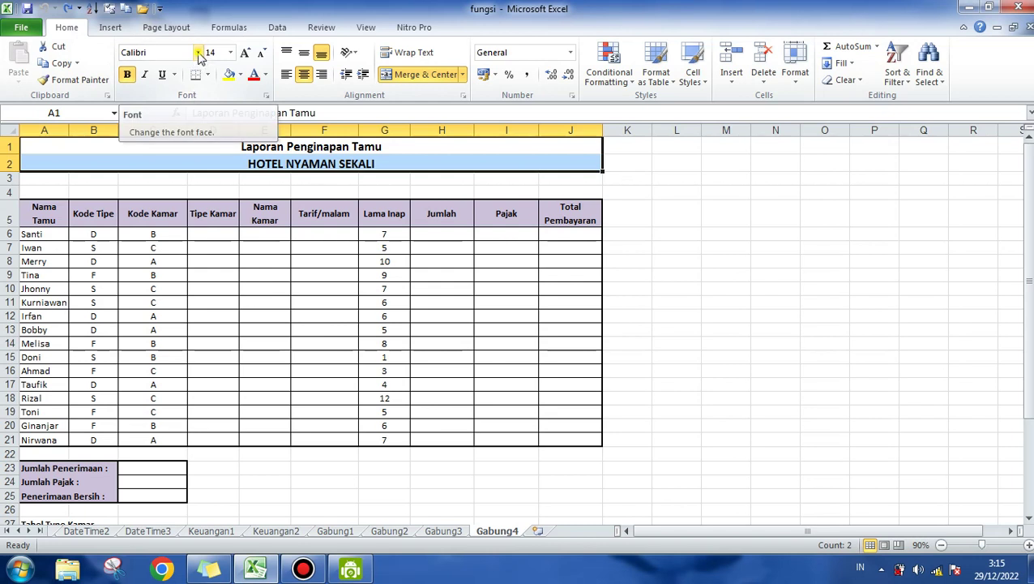
{"action": "left_click", "coordinate": [199, 54]}
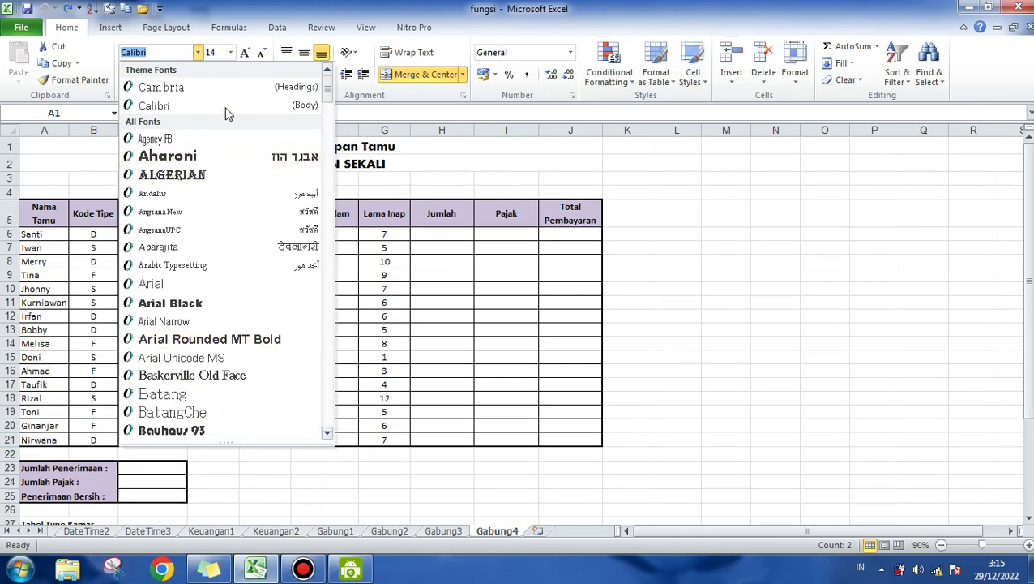
{"action": "left_click", "coordinate": [215, 156]}
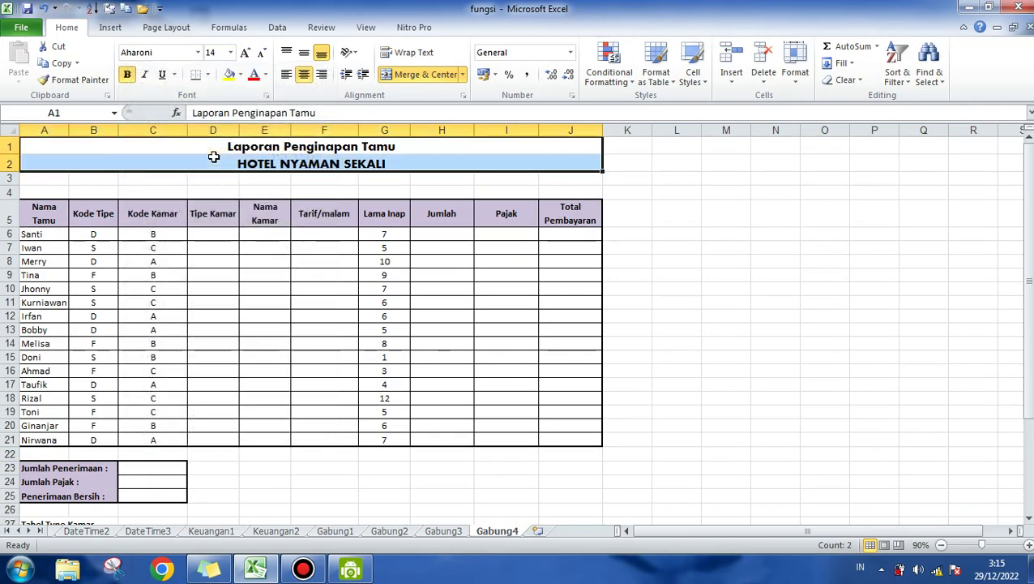
Step: Switch merged cell A2 (HOTEL NYAMAN SEKALI) to the Algerian font, leaving row 1 in Aharoni
{"action": "left_click", "coordinate": [334, 178]}
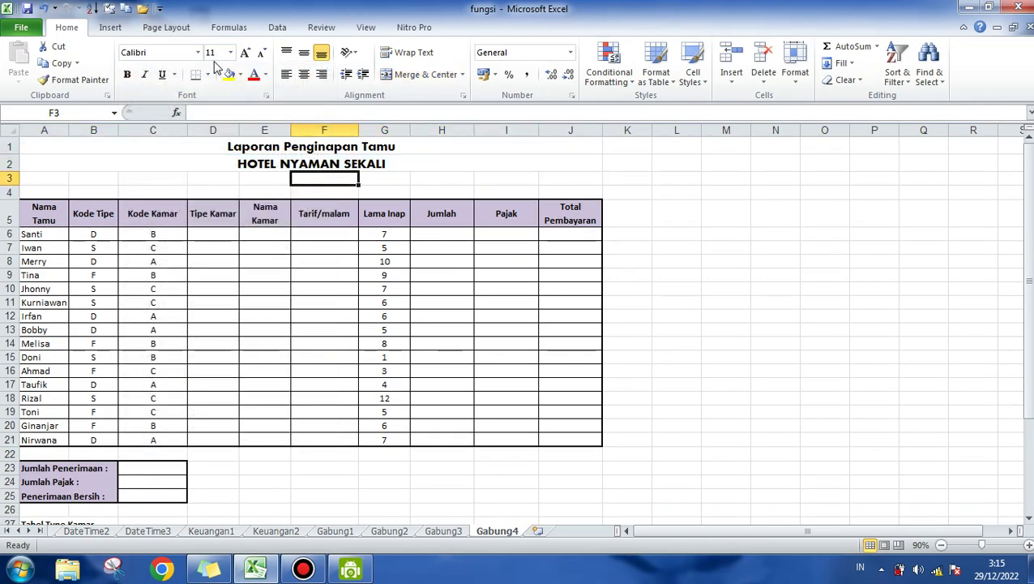
{"action": "left_click", "coordinate": [241, 147]}
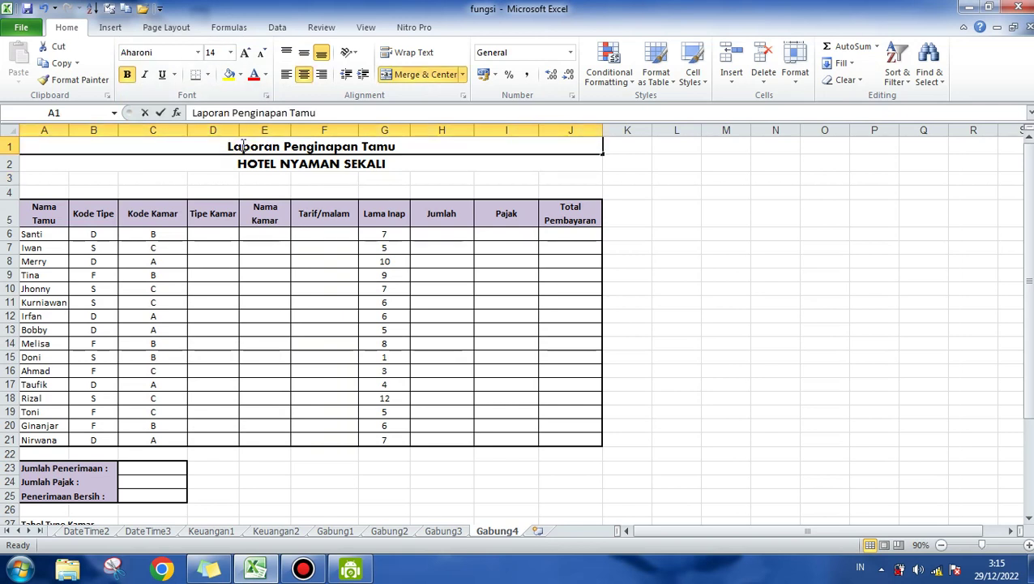
{"action": "left_click", "coordinate": [243, 161]}
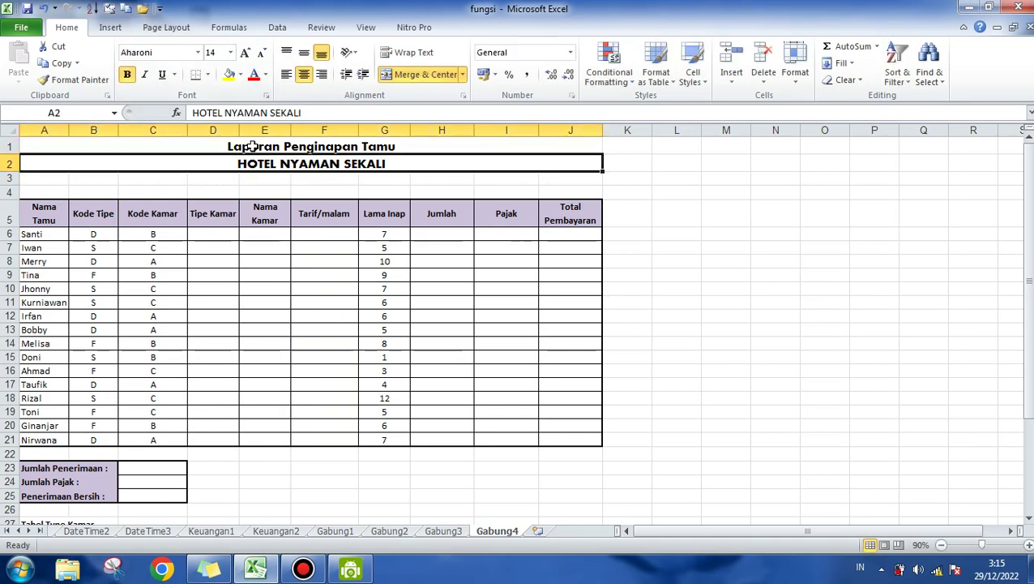
{"action": "left_click", "coordinate": [198, 53]}
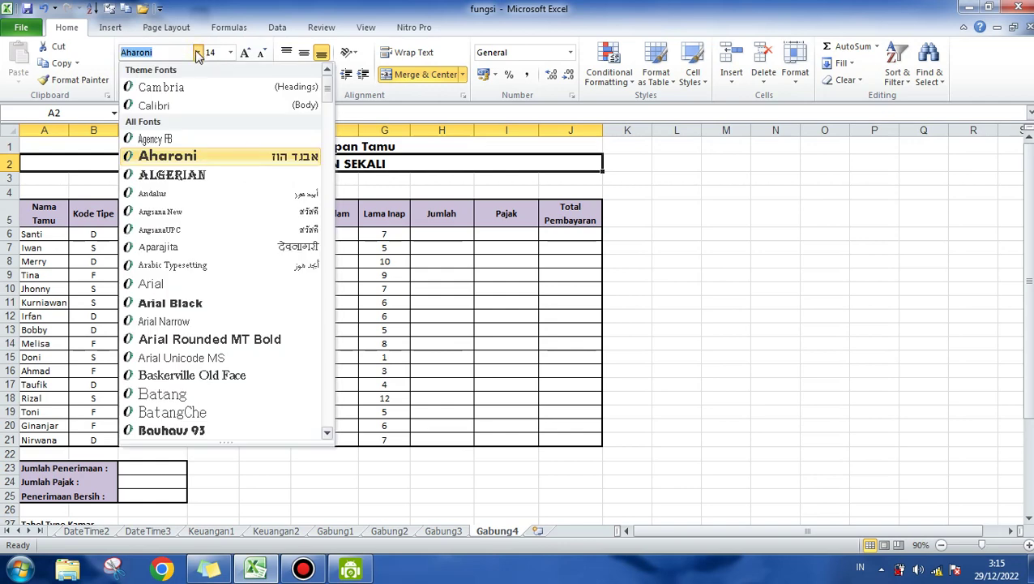
{"action": "left_click", "coordinate": [179, 174]}
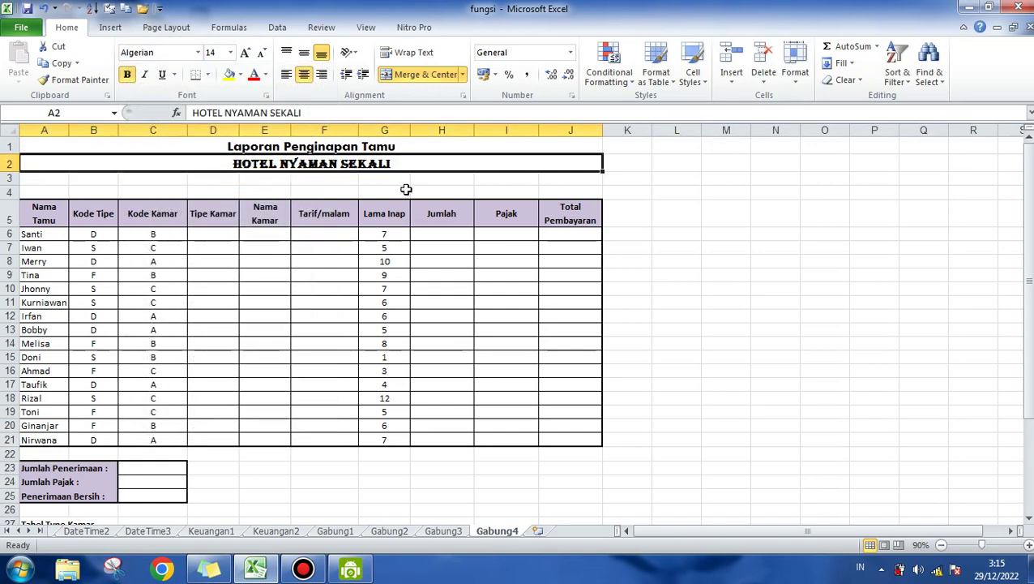
{"action": "left_click", "coordinate": [441, 190]}
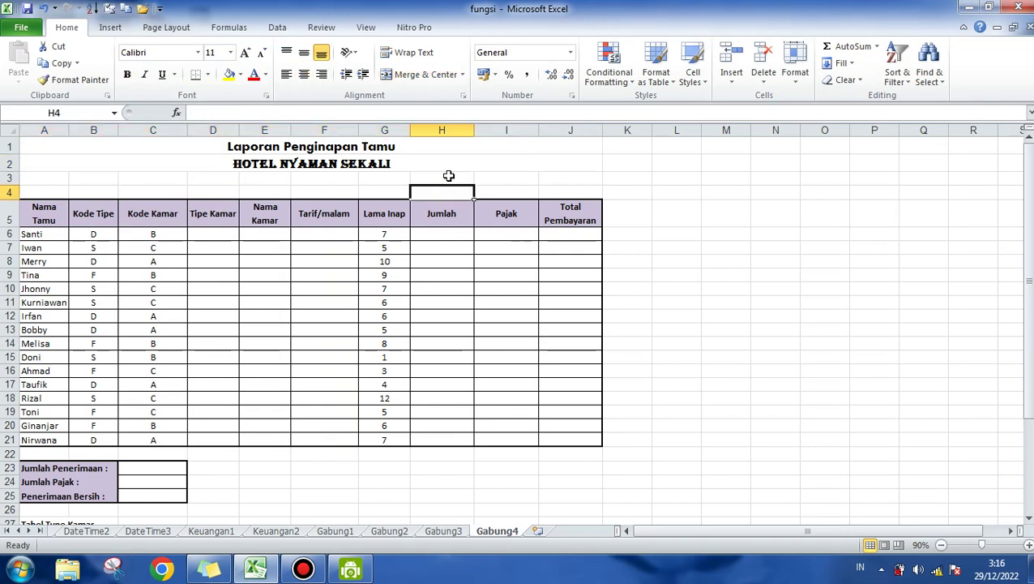
Step: Check the fonts of the Laporan Penginapan Tamu and HOTEL NYAMAN SEKALI title rows
{"action": "left_click", "coordinate": [450, 179]}
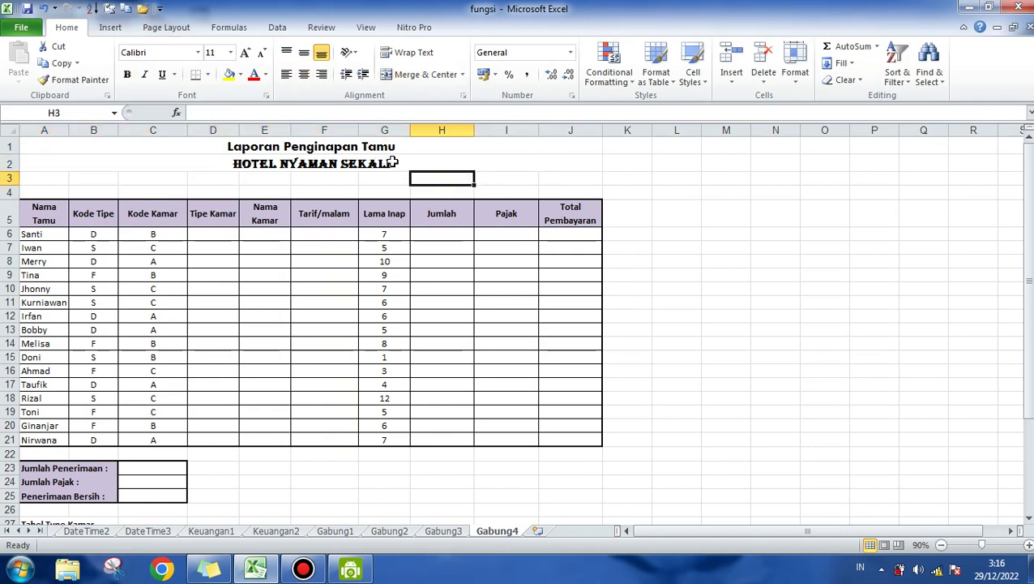
{"action": "left_click", "coordinate": [584, 164]}
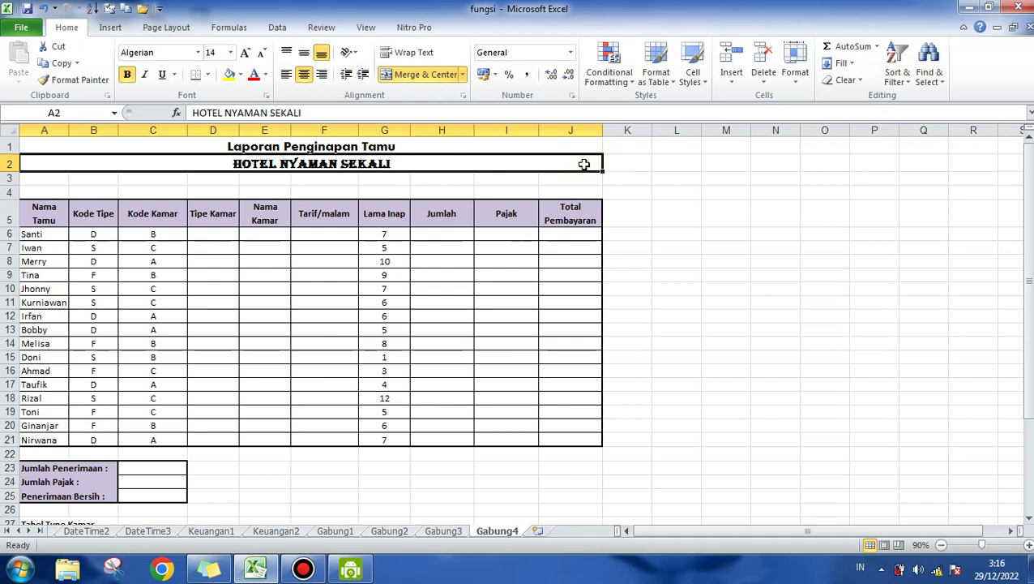
{"action": "left_click", "coordinate": [588, 147]}
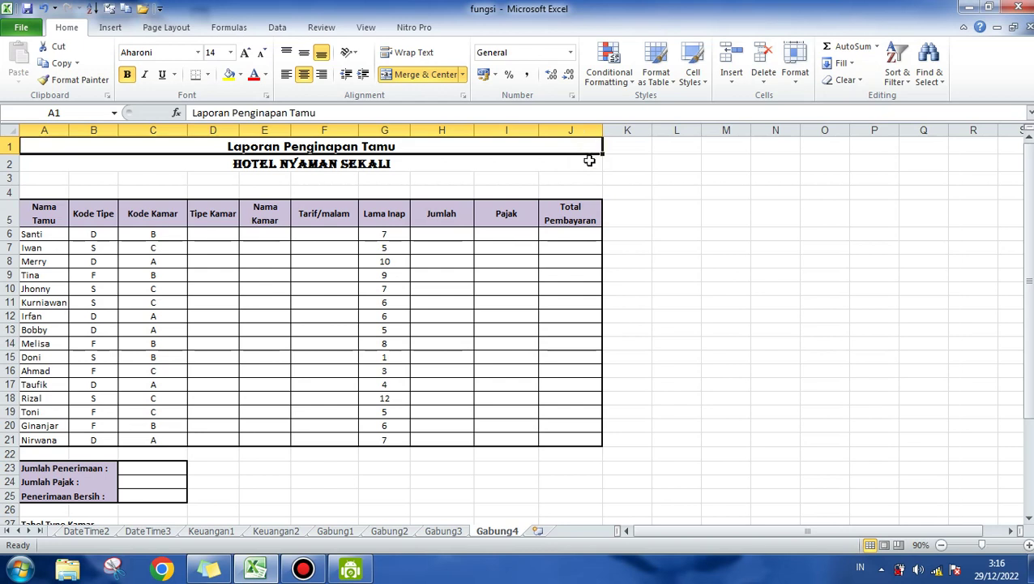
{"action": "left_click", "coordinate": [589, 164]}
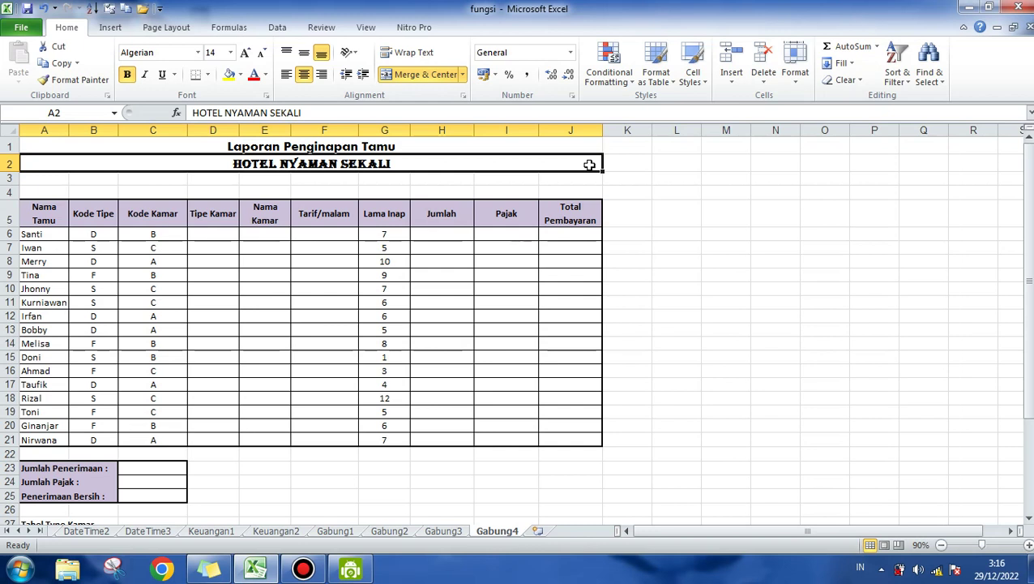
Step: Select each cell across the table's header row from right to left
{"action": "left_click", "coordinate": [585, 178]}
{"action": "left_click", "coordinate": [514, 179]}
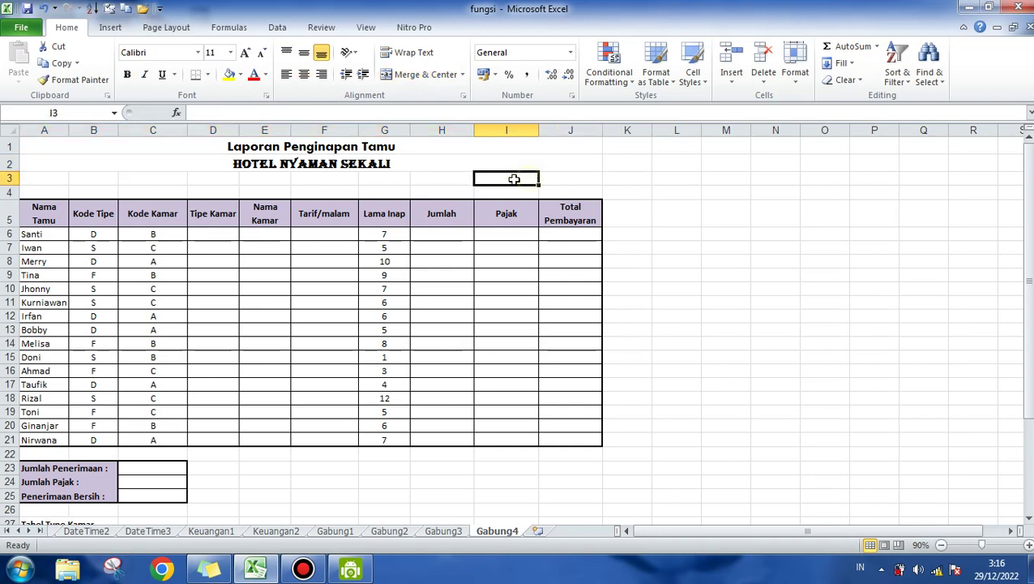
{"action": "left_click", "coordinate": [457, 178]}
{"action": "left_click", "coordinate": [381, 177]}
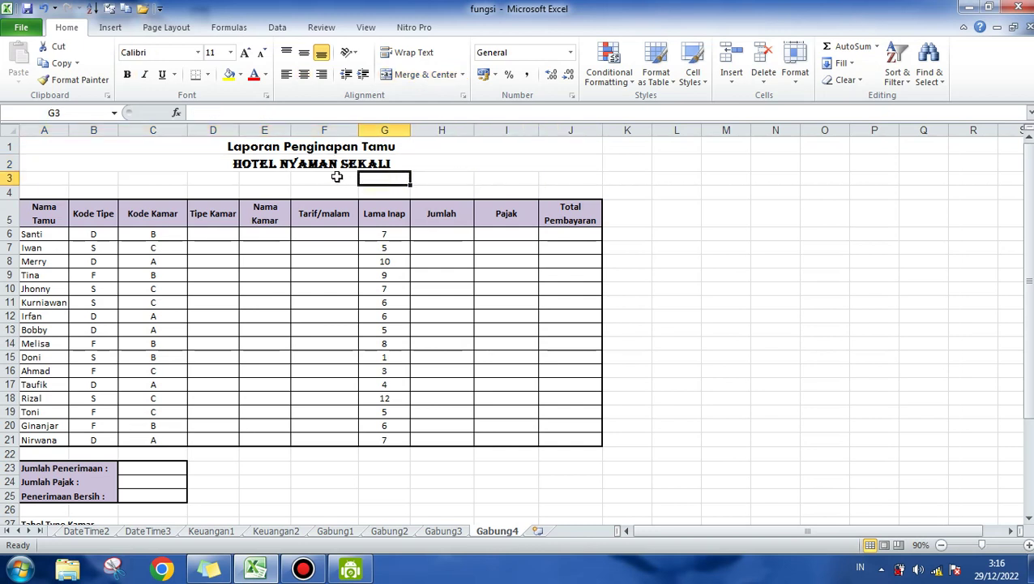
{"action": "left_click", "coordinate": [336, 176]}
{"action": "left_click", "coordinate": [263, 188]}
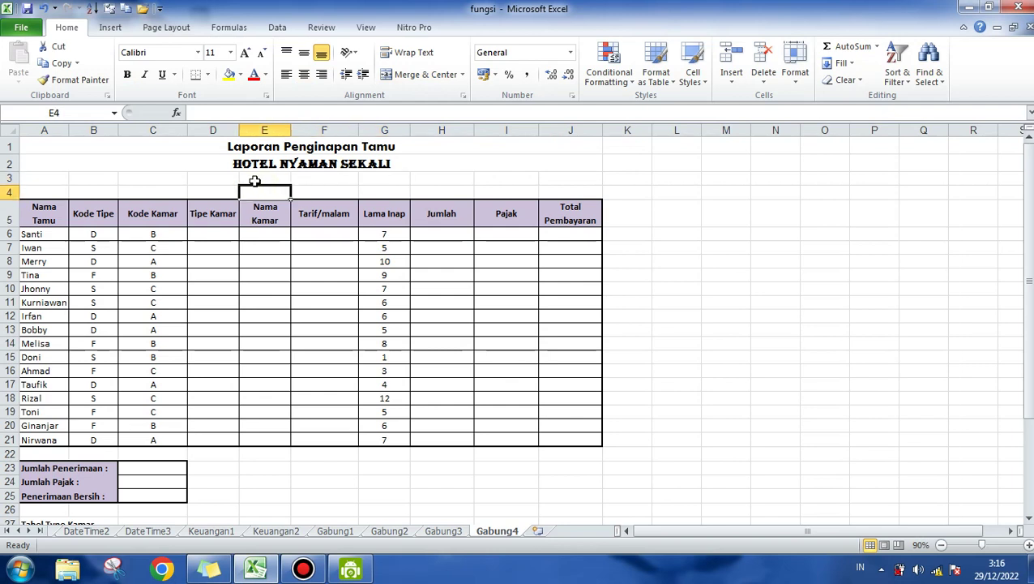
{"action": "left_click", "coordinate": [257, 178]}
{"action": "left_click", "coordinate": [227, 178]}
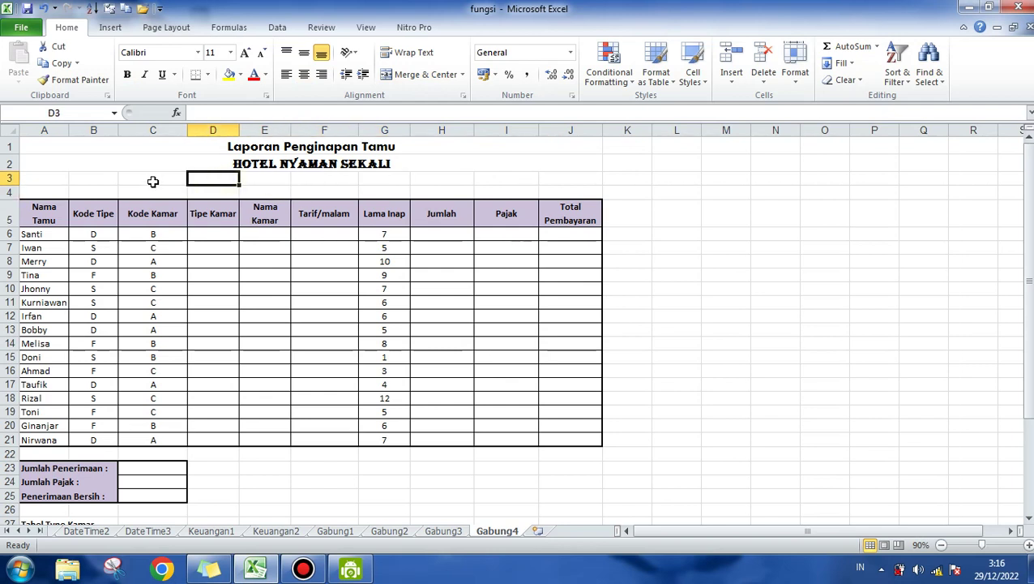
{"action": "left_click", "coordinate": [152, 180]}
{"action": "left_click", "coordinate": [93, 177]}
{"action": "left_click", "coordinate": [40, 180]}
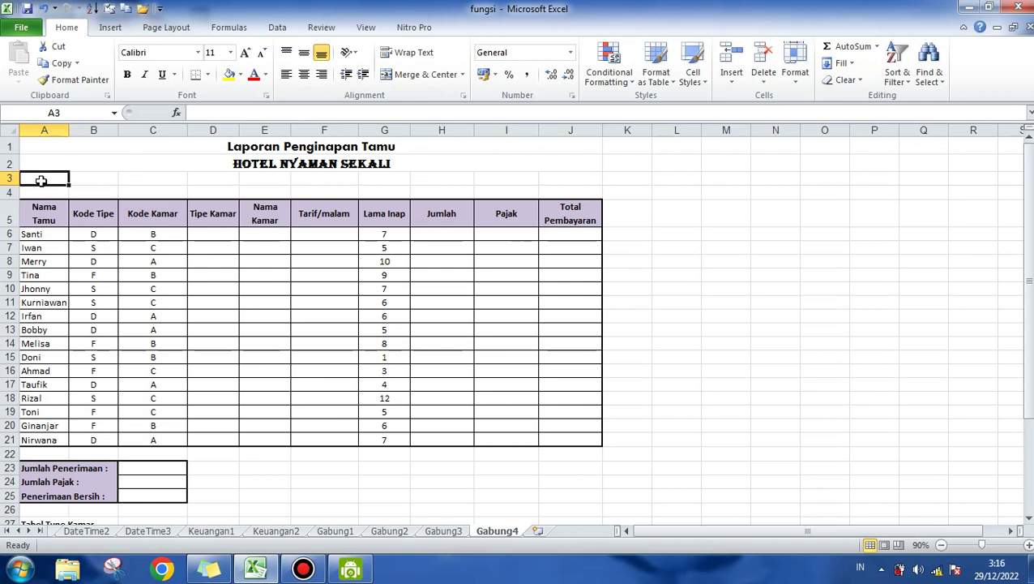
Step: Step down the column A cells, then minimize Excel to show the Windows desktop
{"action": "left_click", "coordinate": [42, 212]}
{"action": "left_click", "coordinate": [41, 233]}
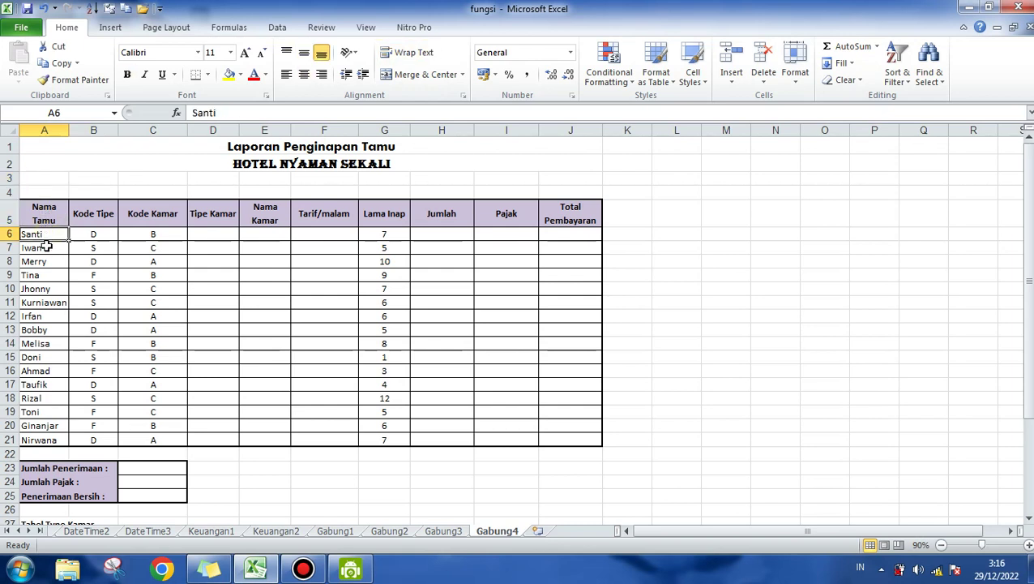
{"action": "left_click", "coordinate": [47, 248]}
{"action": "left_click", "coordinate": [46, 261]}
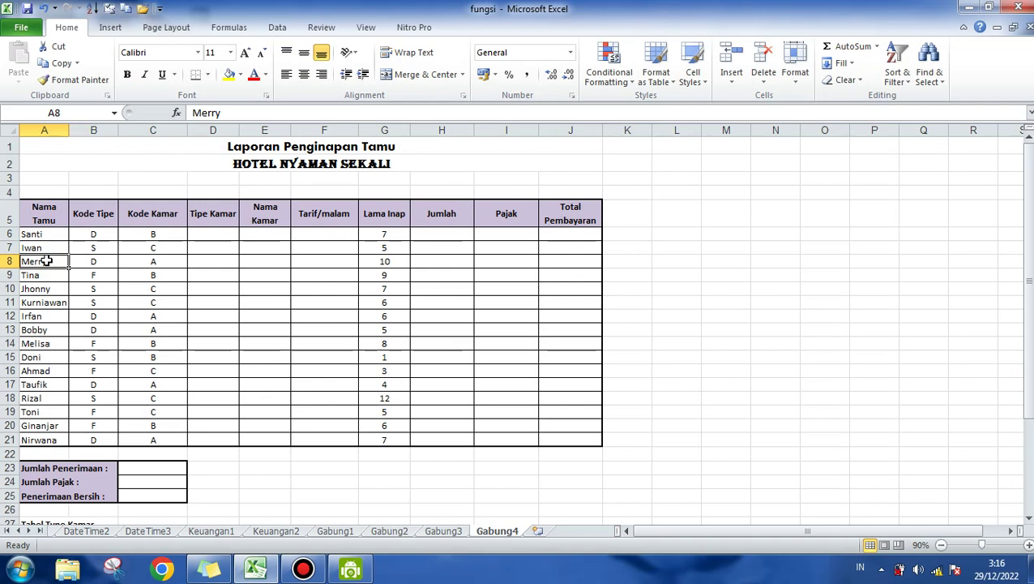
{"action": "left_click", "coordinate": [47, 275]}
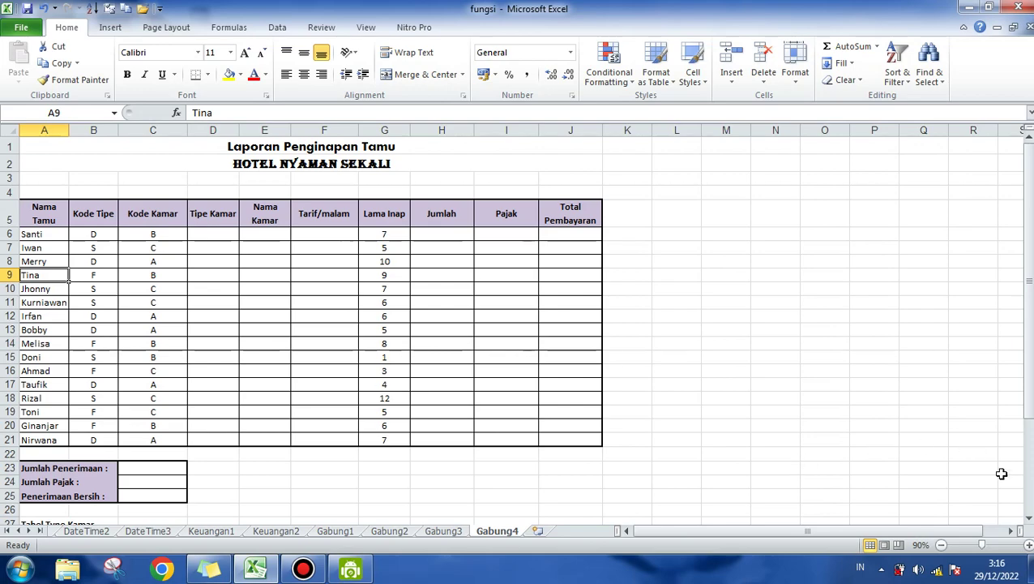
{"action": "left_click", "coordinate": [1031, 567]}
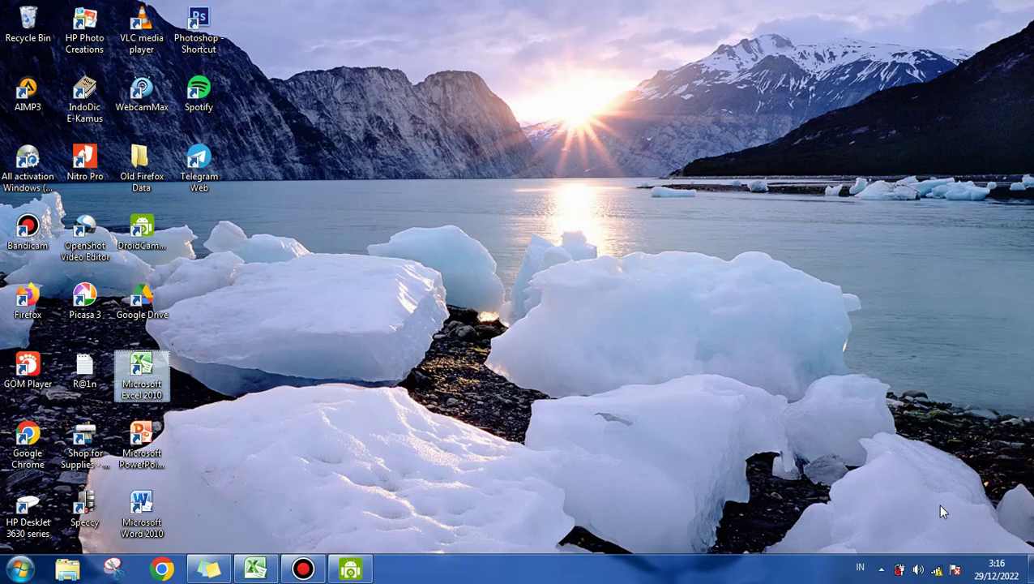